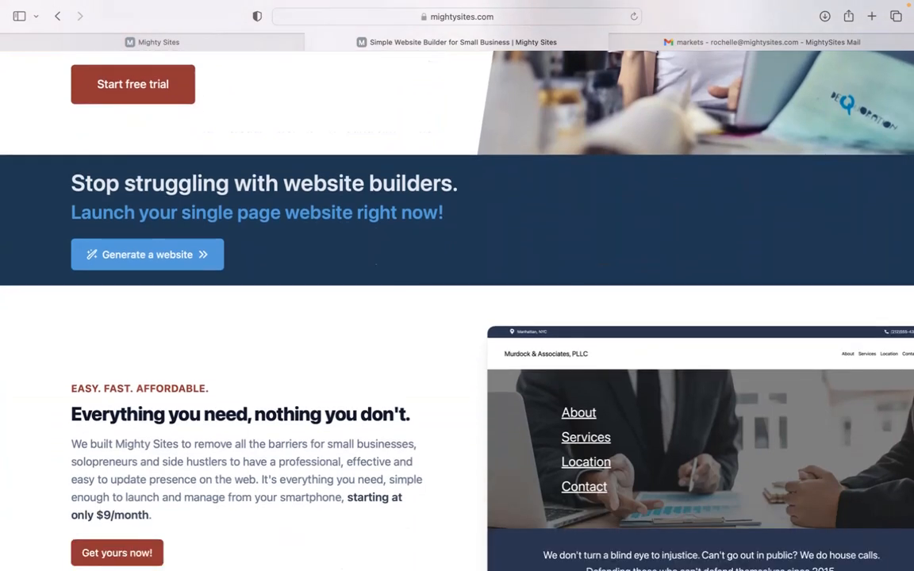
- Look through the Mighty Sites home page, from the pricing pitch and blog articles to the instant market templates
scroll(458, 310, "down", 5)
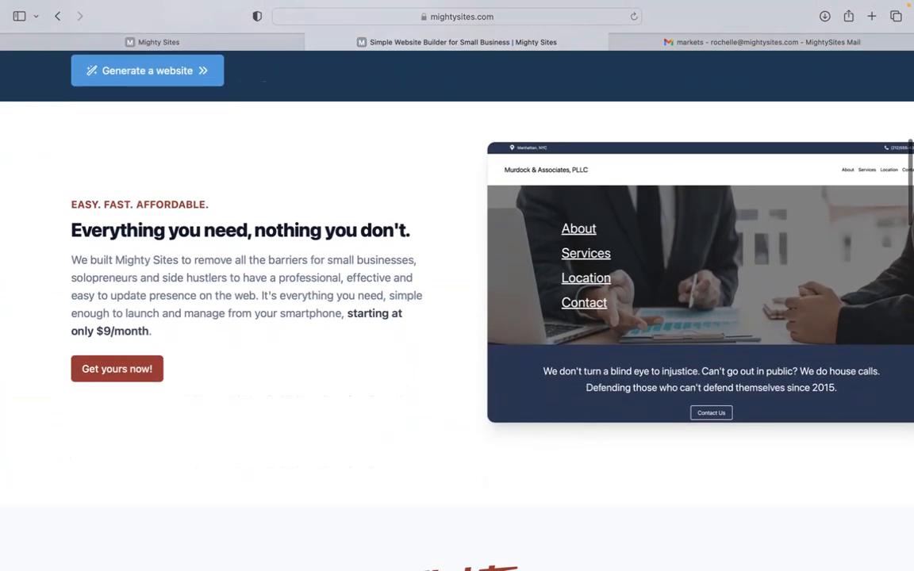
scroll(457, 310, "down", 2)
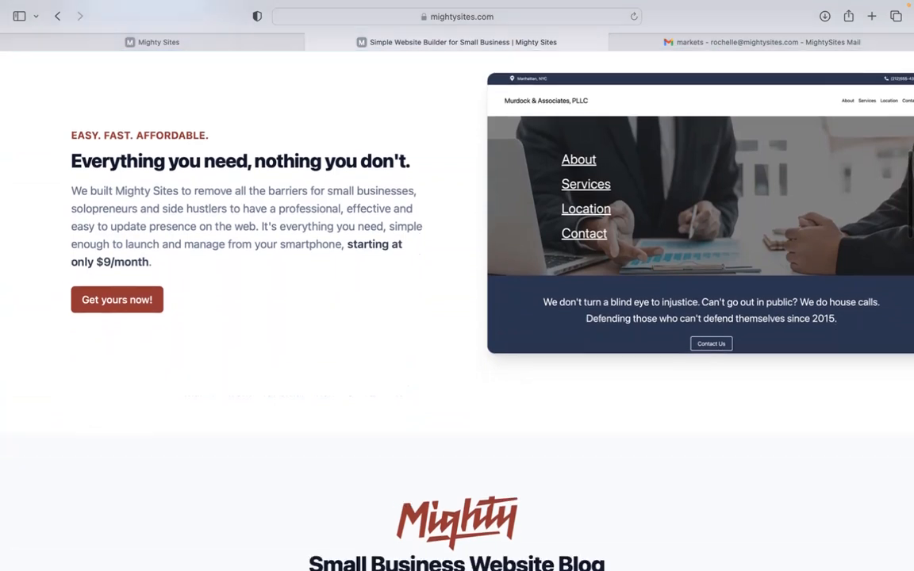
scroll(457, 309, "down", 3)
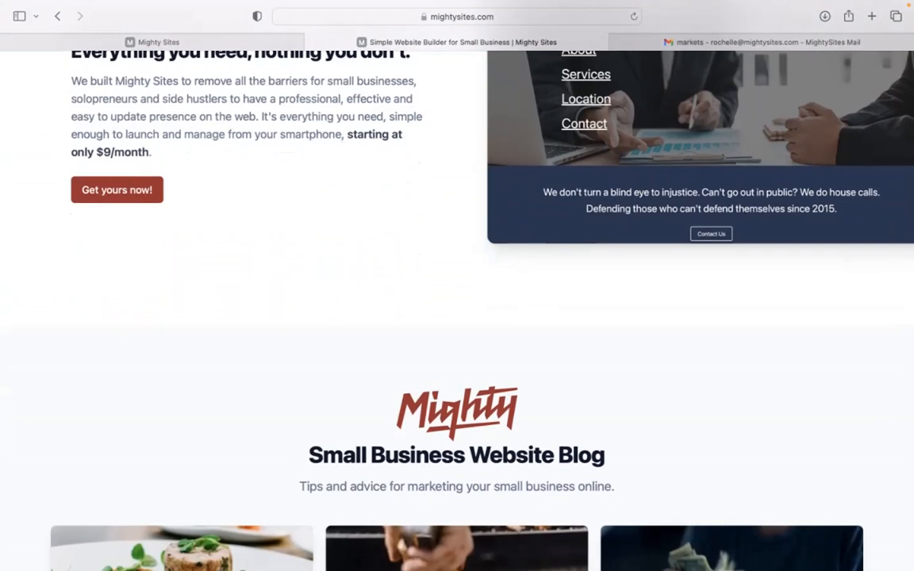
scroll(457, 310, "down", 1)
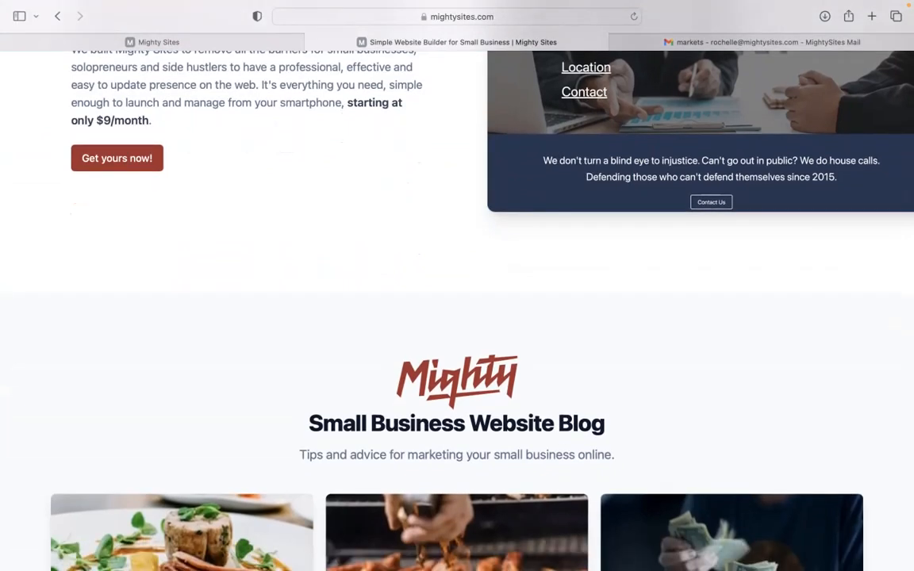
scroll(458, 310, "down", 1)
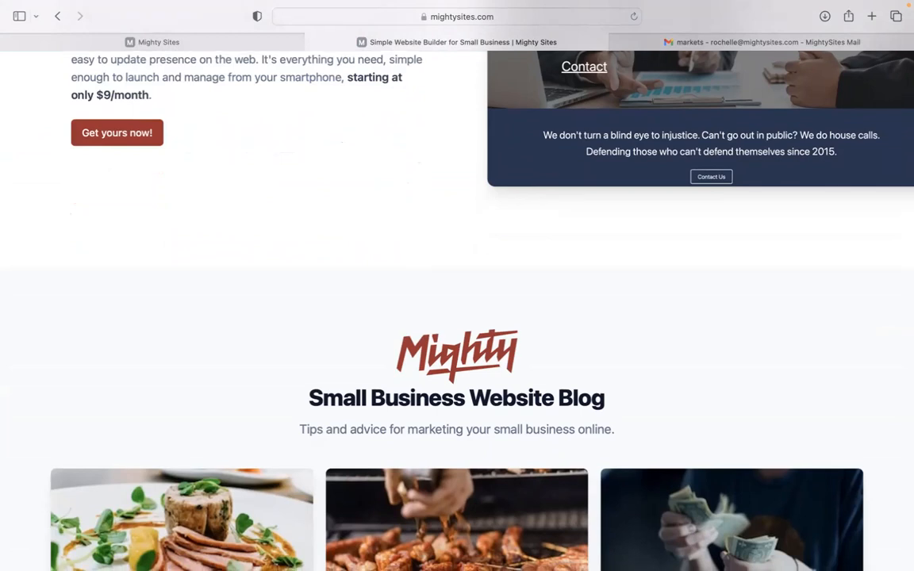
scroll(457, 309, "down", 10)
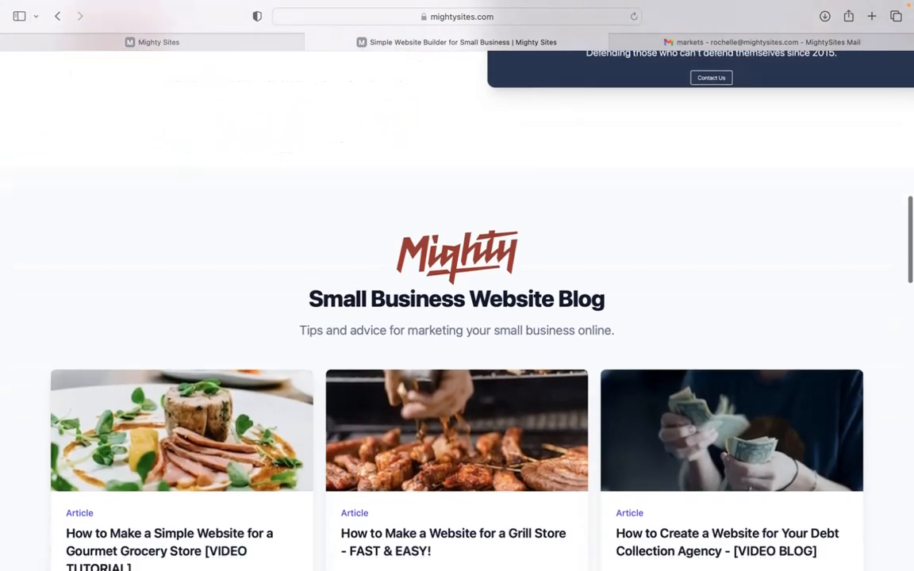
scroll(457, 309, "down", 8)
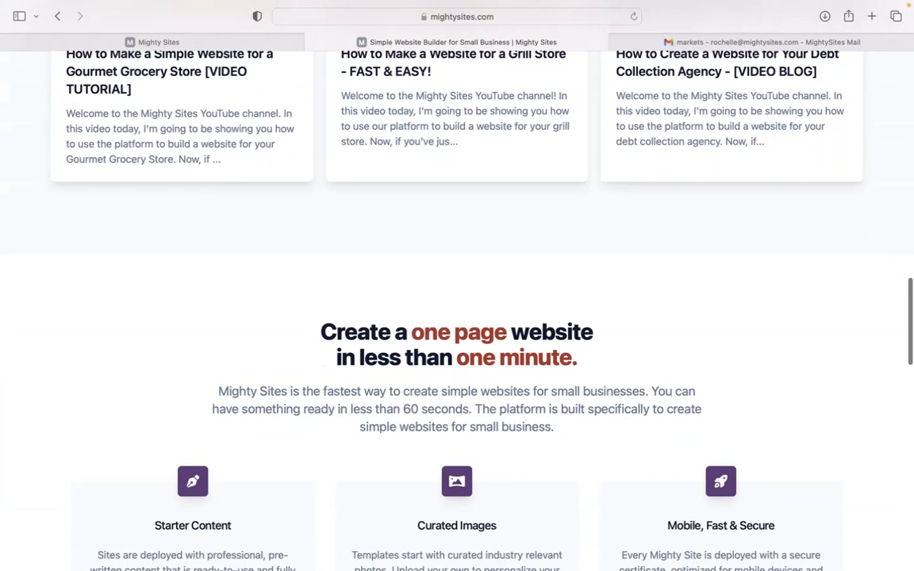
scroll(478, 184, "down", 10)
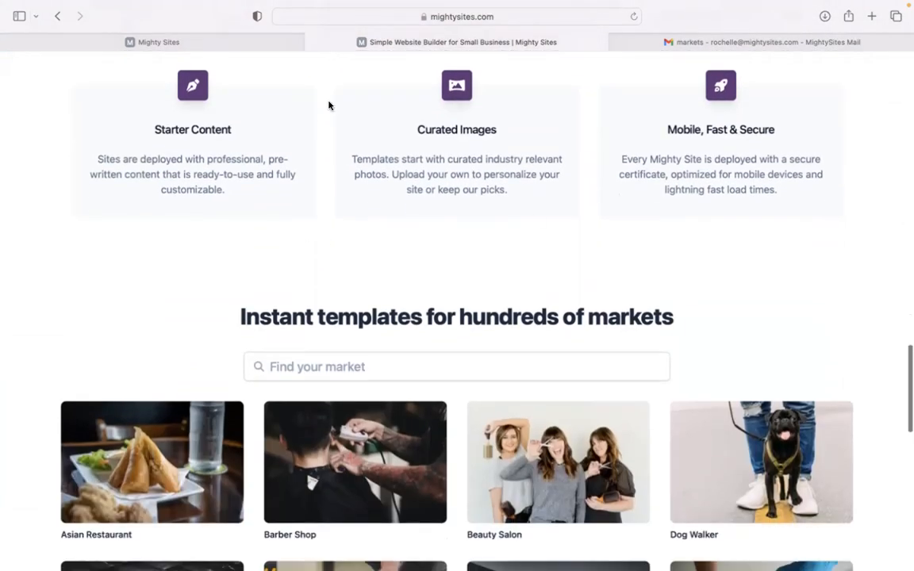
- In the already open site builder, search the market templates for "doctor" and choose the Doctor template
left_click(267, 37)
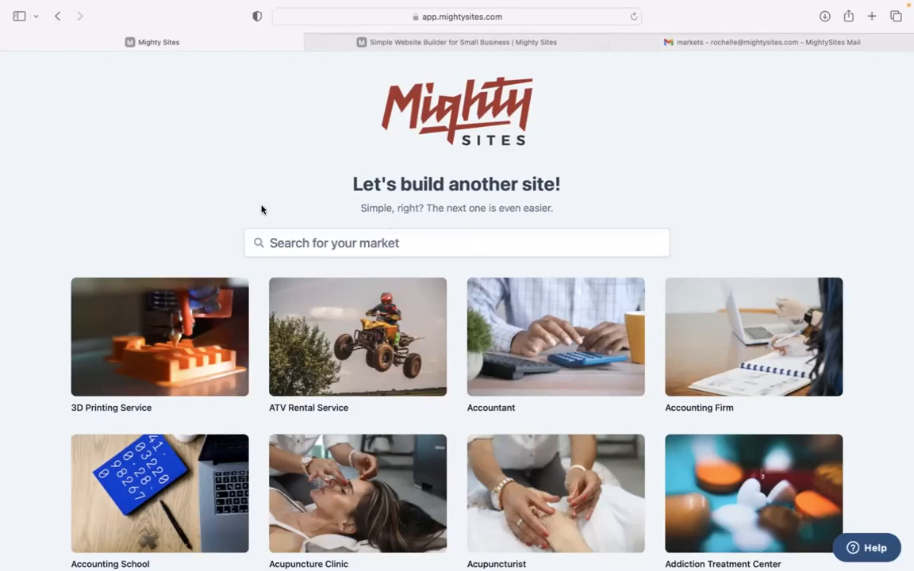
scroll(262, 209, "down", 10)
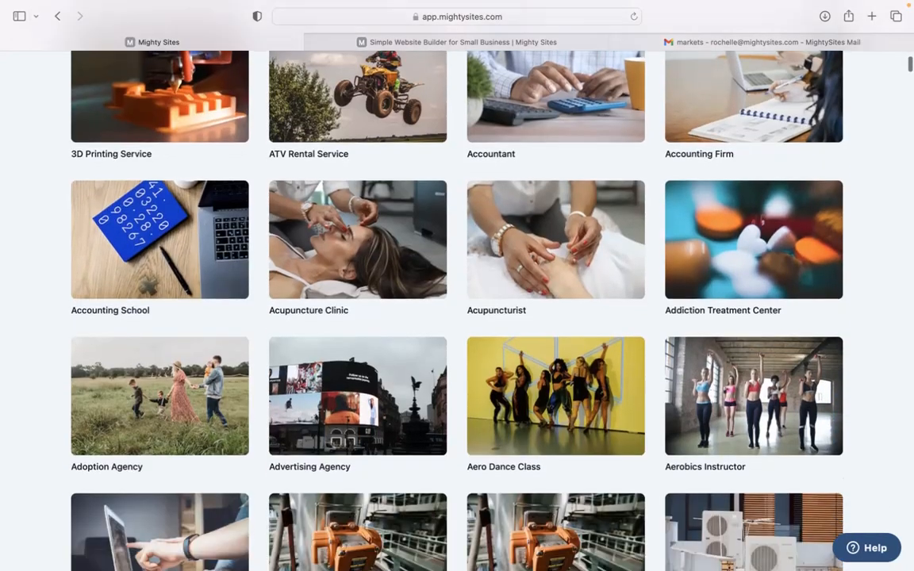
scroll(411, 286, "down", 10)
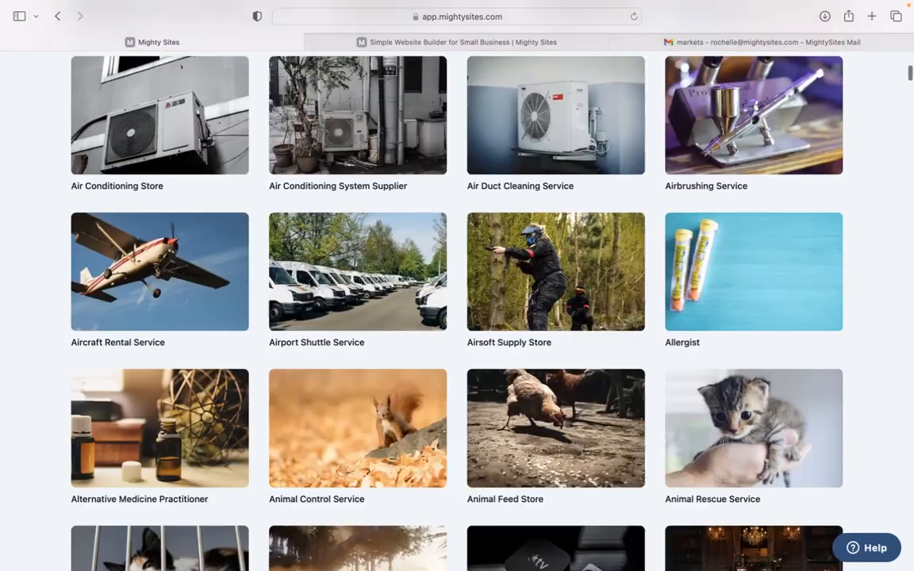
scroll(457, 286, "down", 10)
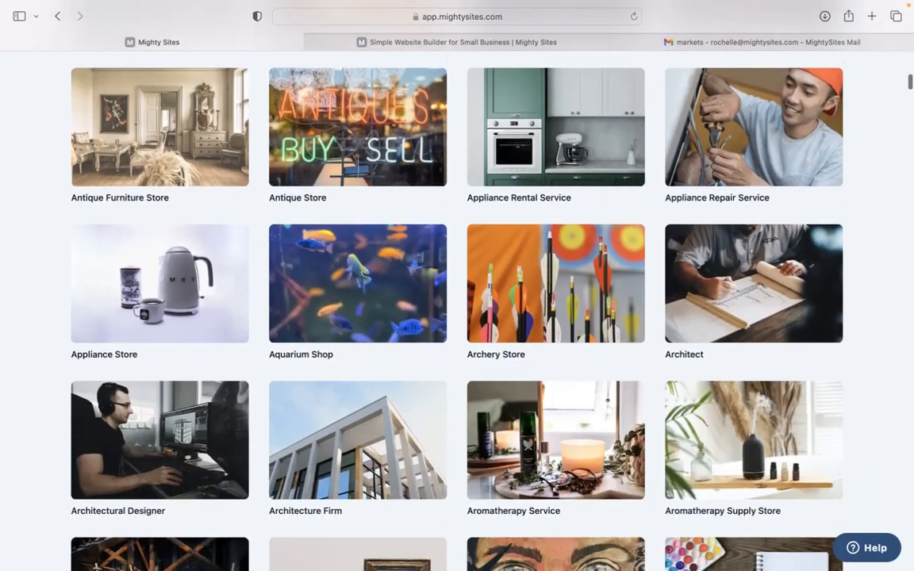
scroll(457, 285, "up", 18)
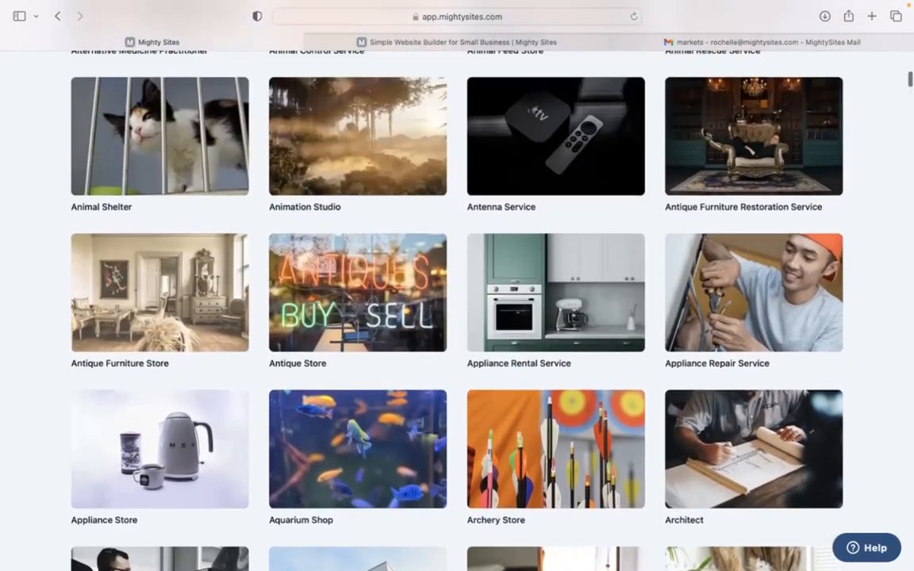
scroll(429, 228, "up", 12)
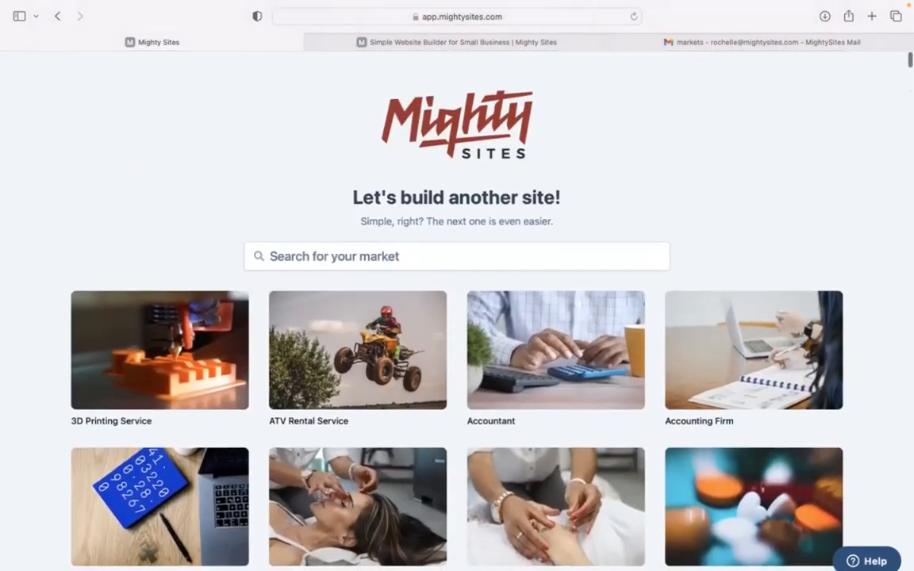
left_click(429, 240)
type("doctor")
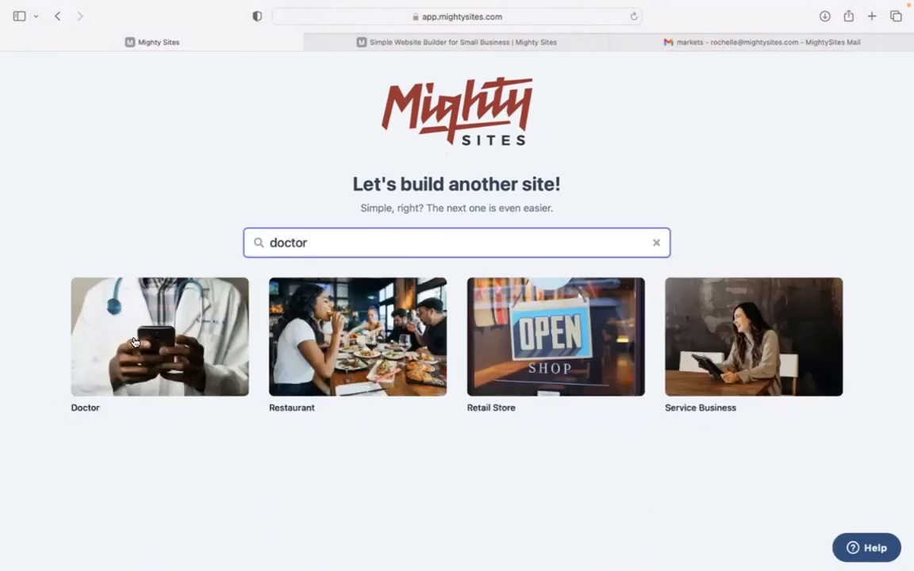
left_click(131, 333)
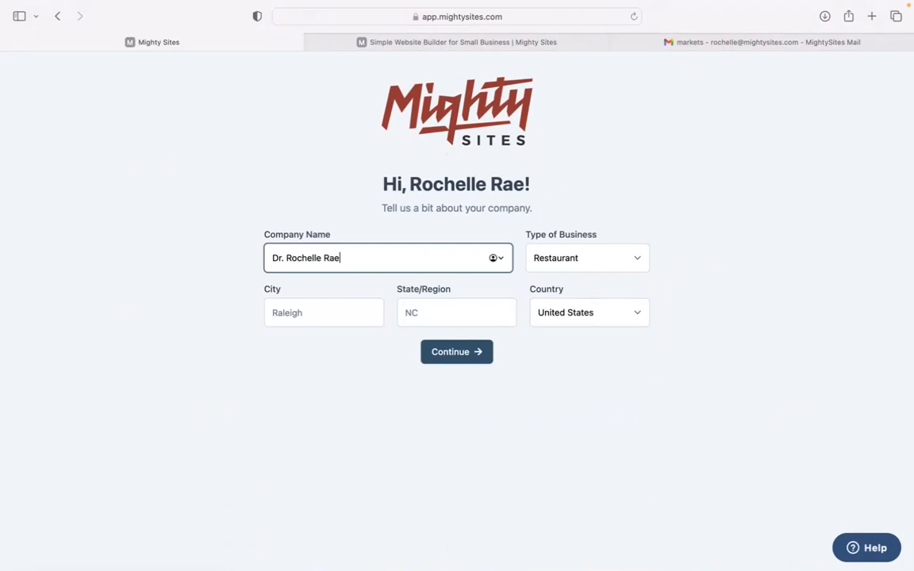
- Enter the doctor's name as the company name, with Denver as the city and Colorado as the state
left_click(309, 319)
type("D")
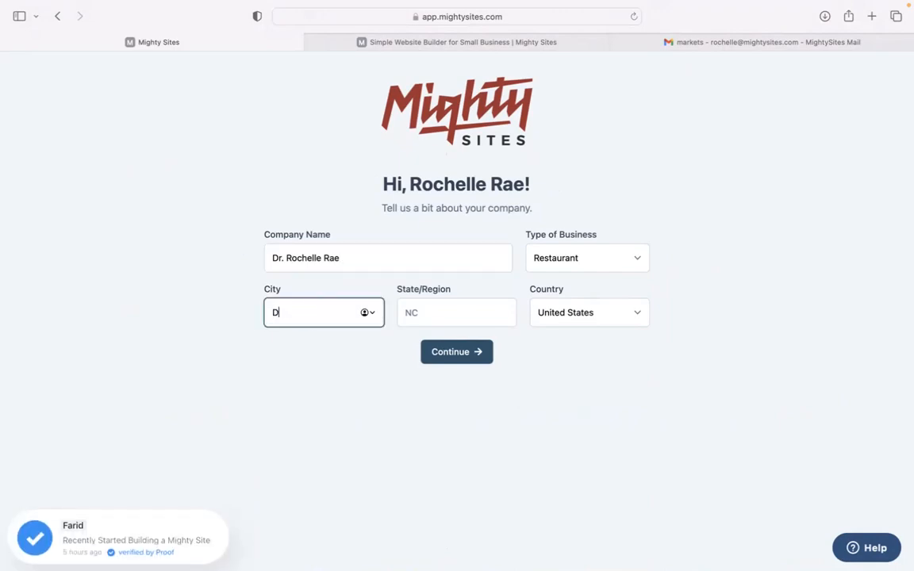
left_click(453, 312)
type("Colorado")
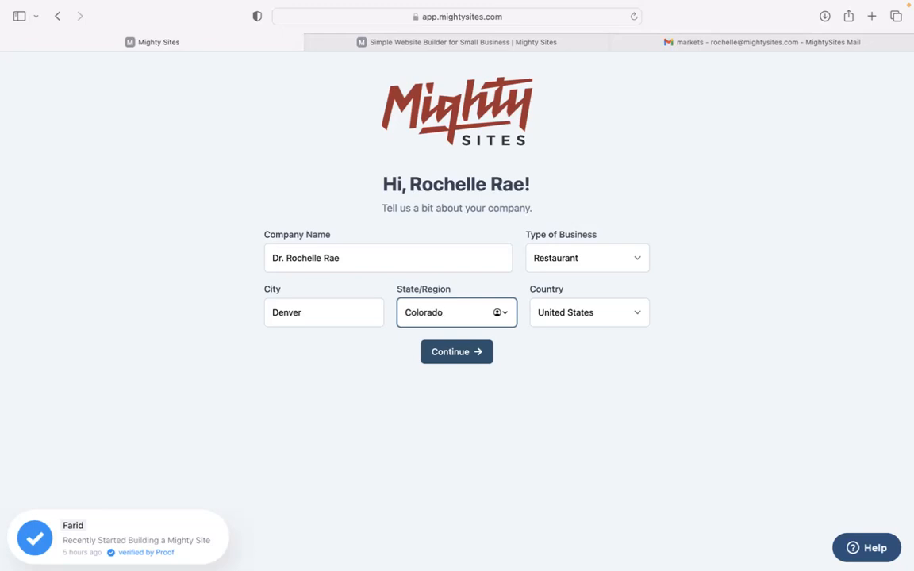
- Set the type of business to Service and submit the company details to generate the website
left_click(587, 258)
left_click(589, 278)
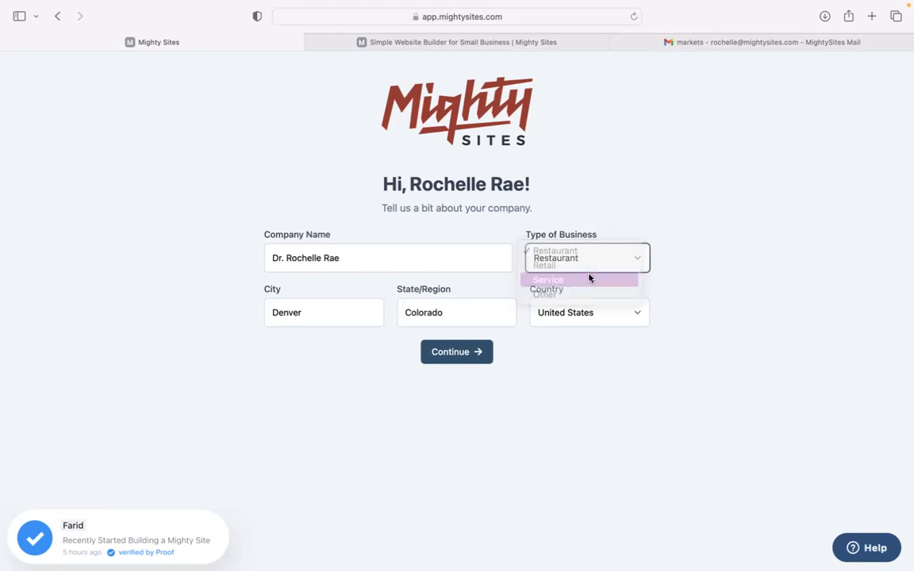
left_click(473, 353)
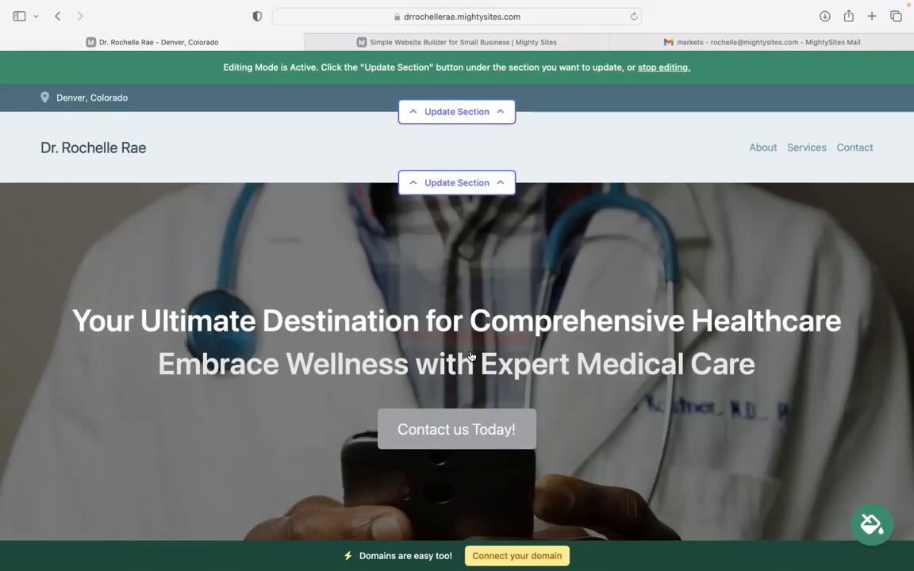
- Review the generated site's header and hero banner, including its headline and subheading
scroll(457, 286, "down", 5)
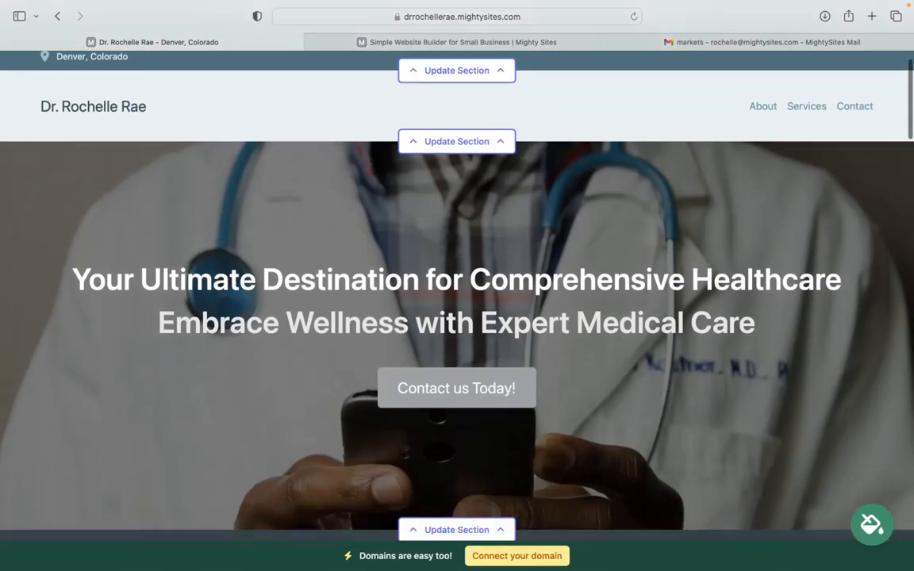
scroll(457, 286, "up", 2)
scroll(225, 304, "up", 2)
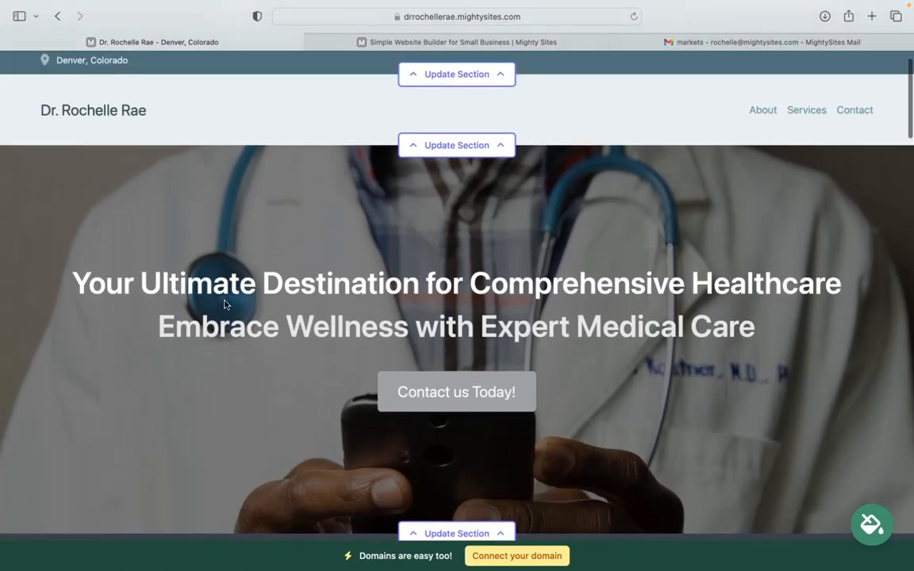
mouse_move(66, 276)
left_mouse_down()
mouse_move(746, 270)
mouse_move(782, 287)
left_mouse_up()
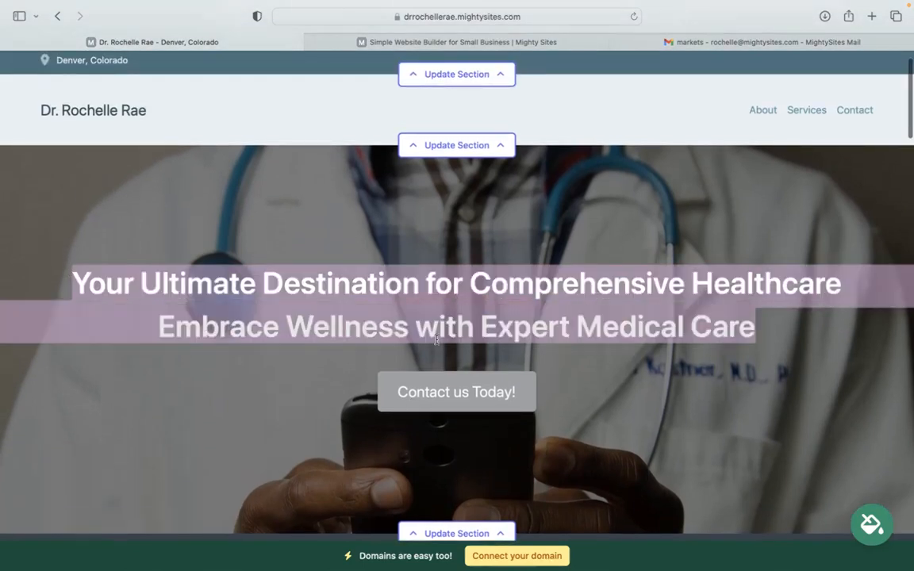
left_click(289, 203)
- Review the introductory statement and the About Us section's text and photo on the generated site
scroll(290, 202, "down", 10)
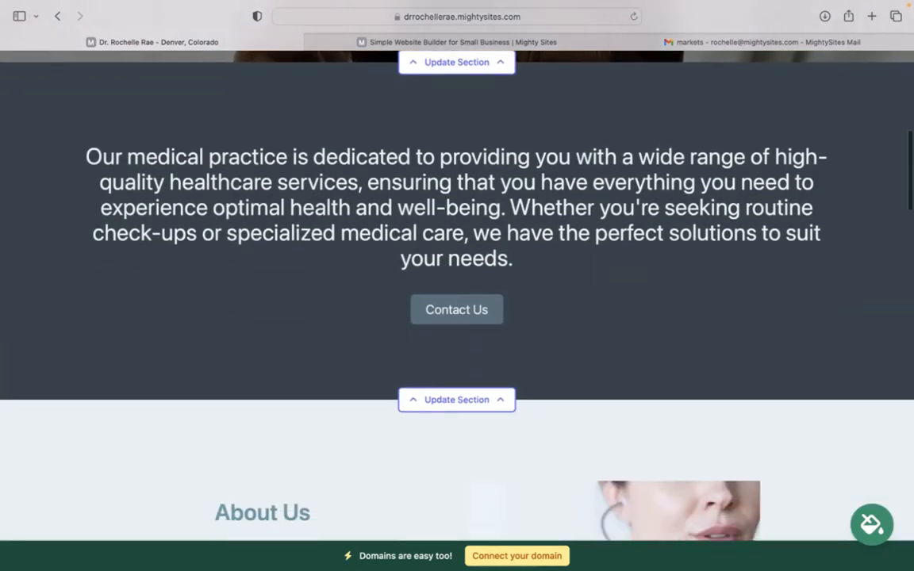
scroll(579, 373, "down", 3)
scroll(579, 373, "down", 5)
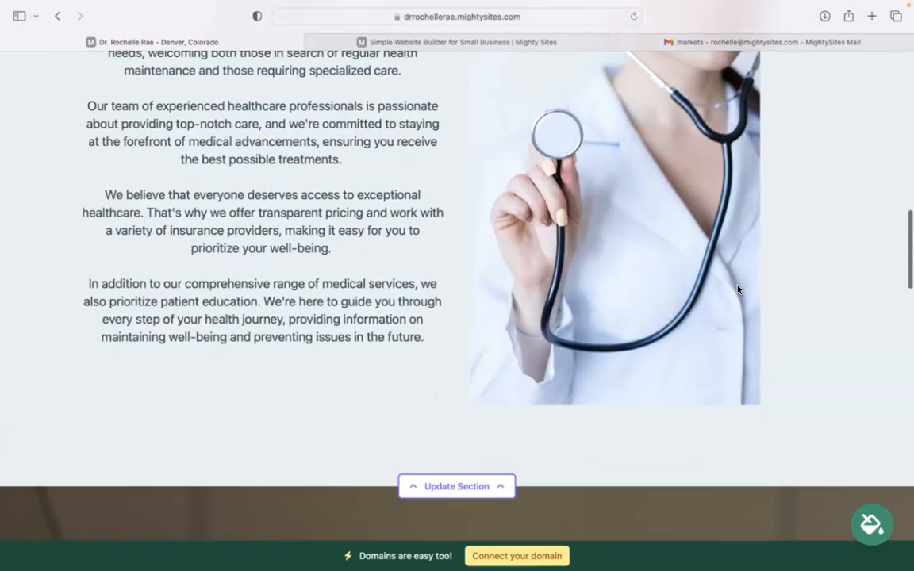
scroll(673, 246, "up", 3)
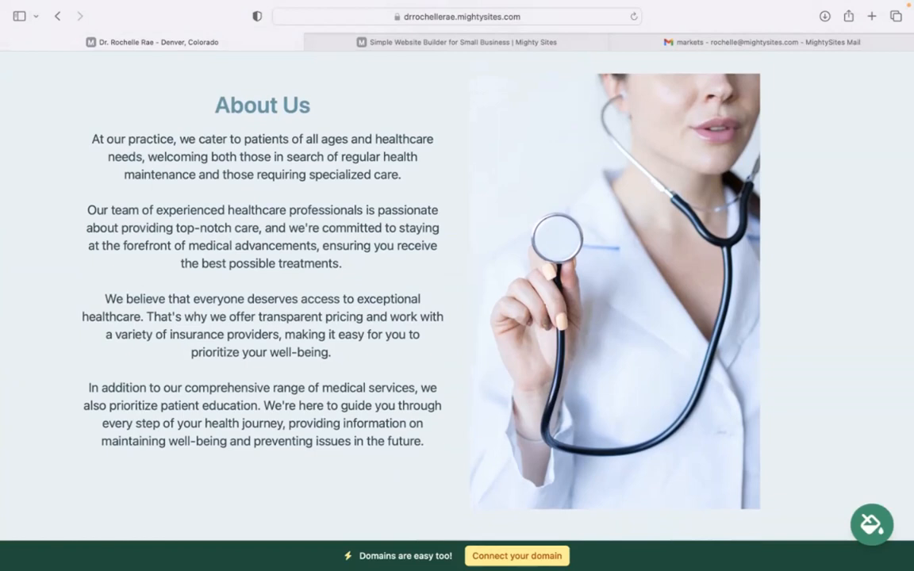
scroll(457, 286, "down", 1)
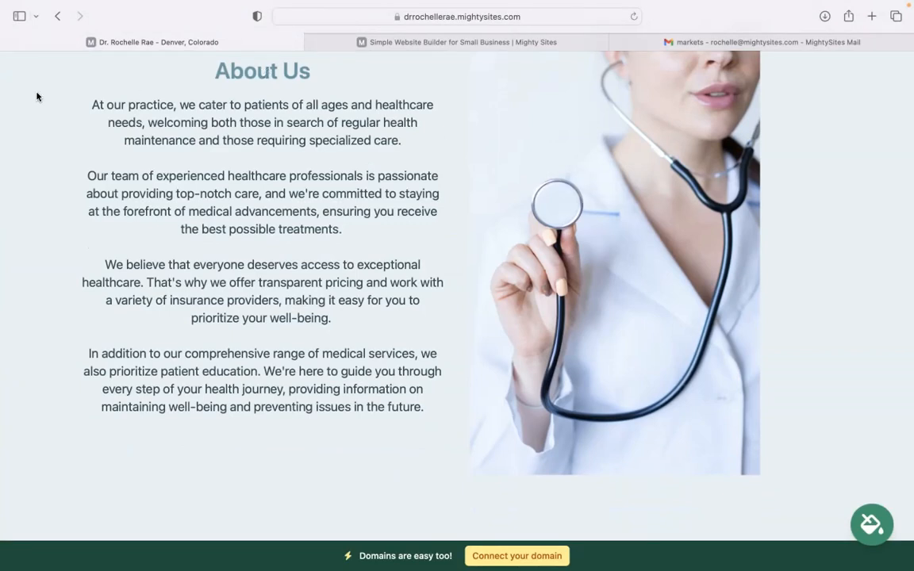
left_click_drag(392, 407, 396, 266)
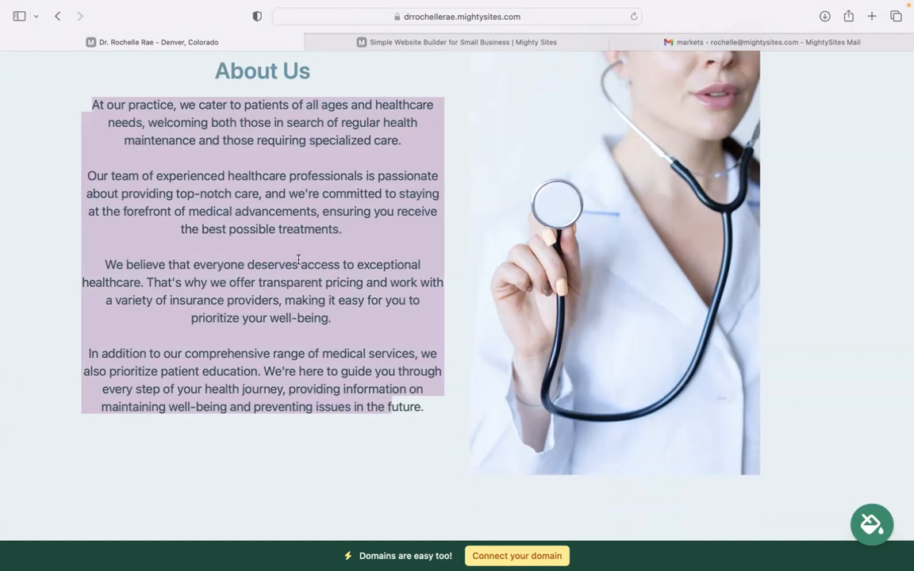
left_click_drag(299, 260, 273, 484)
left_click(273, 484)
- Examine the full-width image, the healthcare services section and the Get In Touch contact form, and return to About Us
scroll(273, 485, "down", 3)
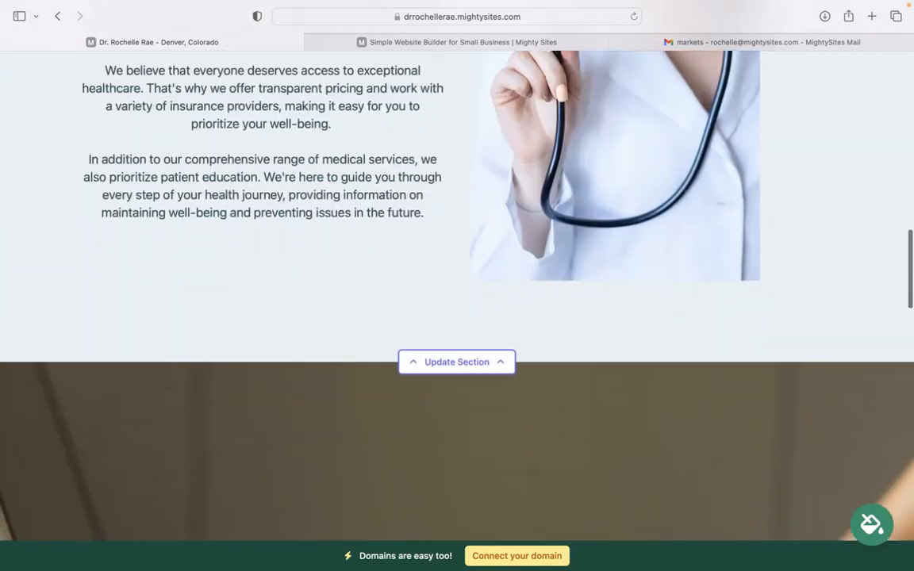
scroll(457, 301, "down", 5)
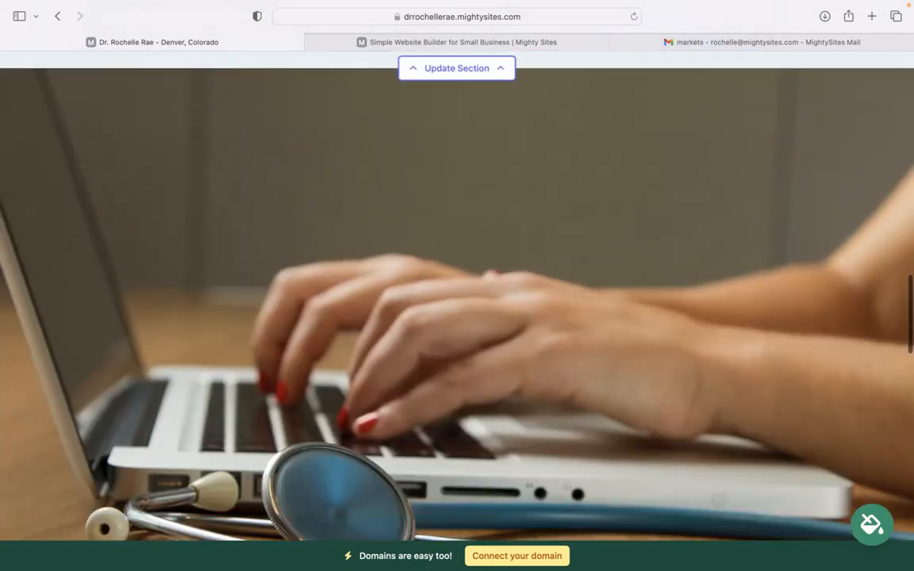
scroll(457, 302, "down", 1)
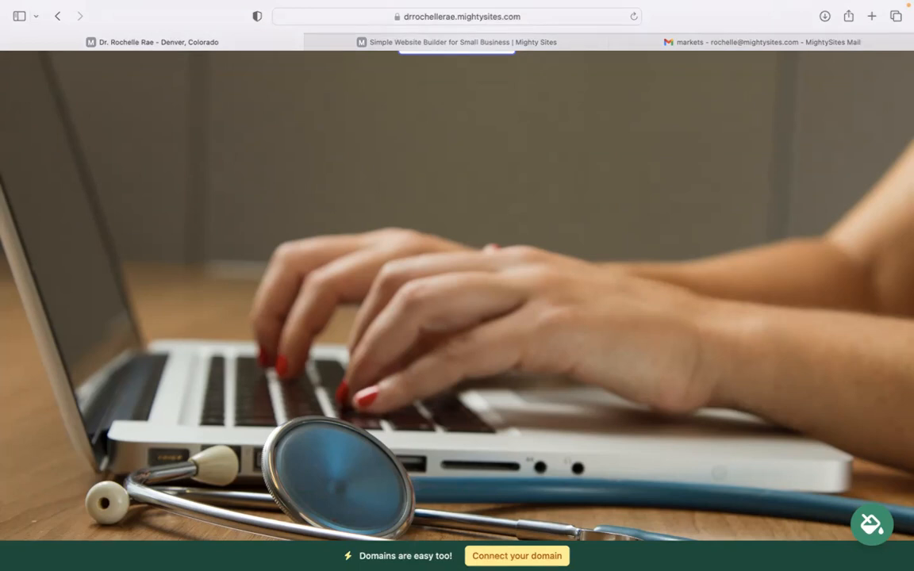
scroll(412, 251, "down", 9)
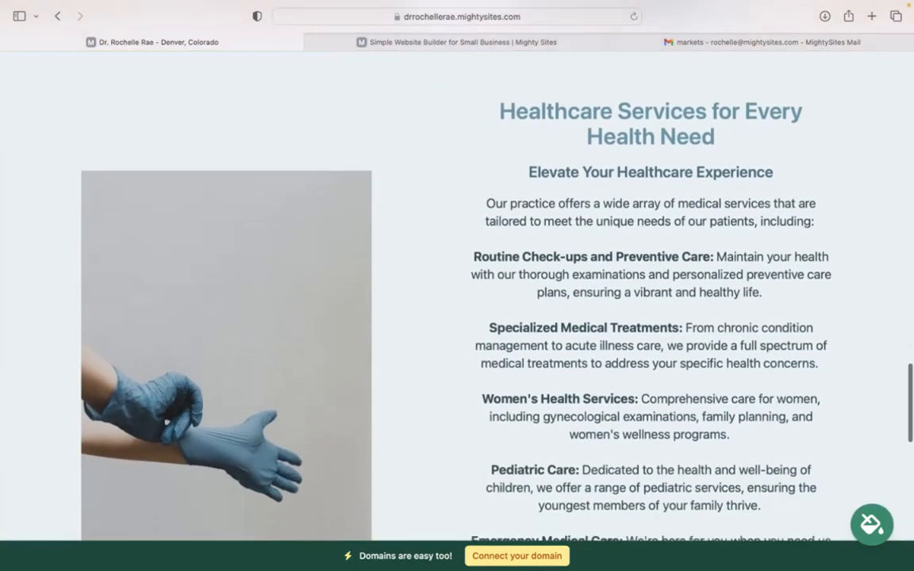
scroll(411, 269, "down", 7)
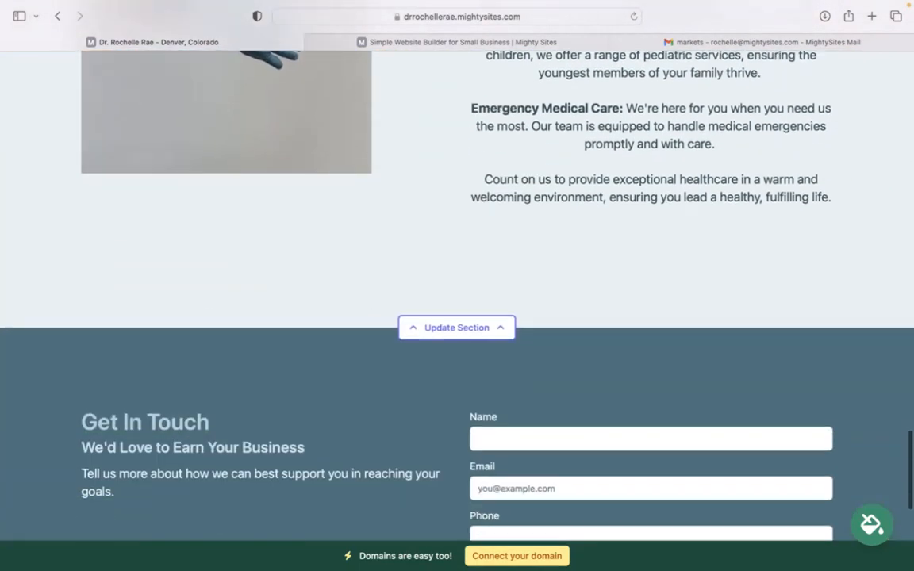
scroll(166, 370, "down", 5)
scroll(167, 370, "up", 11)
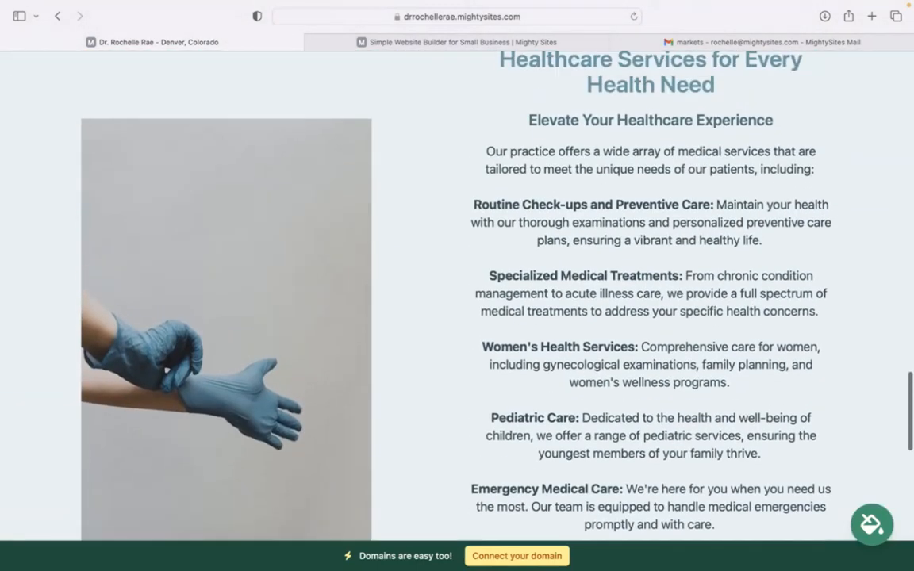
scroll(167, 370, "up", 18)
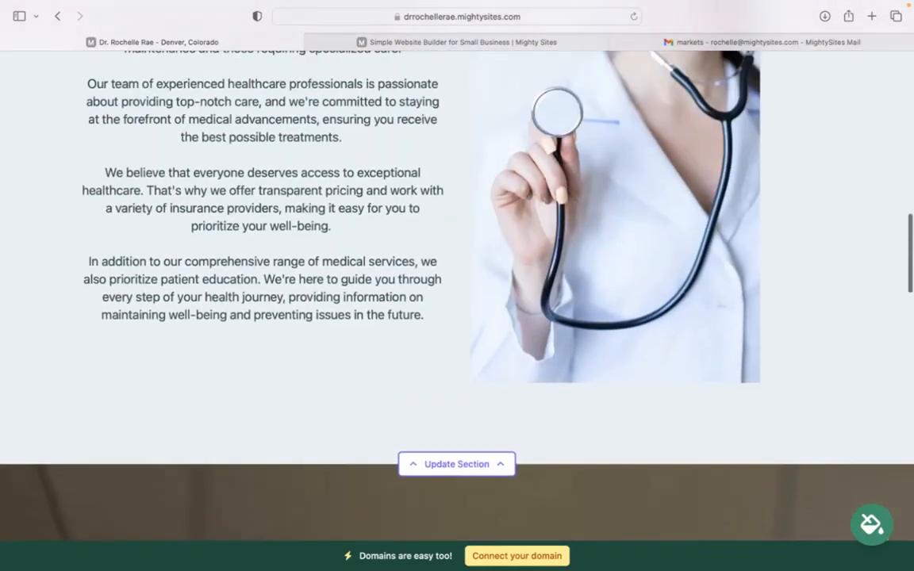
- In the contact bar's location details at the top of the page, enter the organization email and show it on the site
scroll(457, 294, "up", 8)
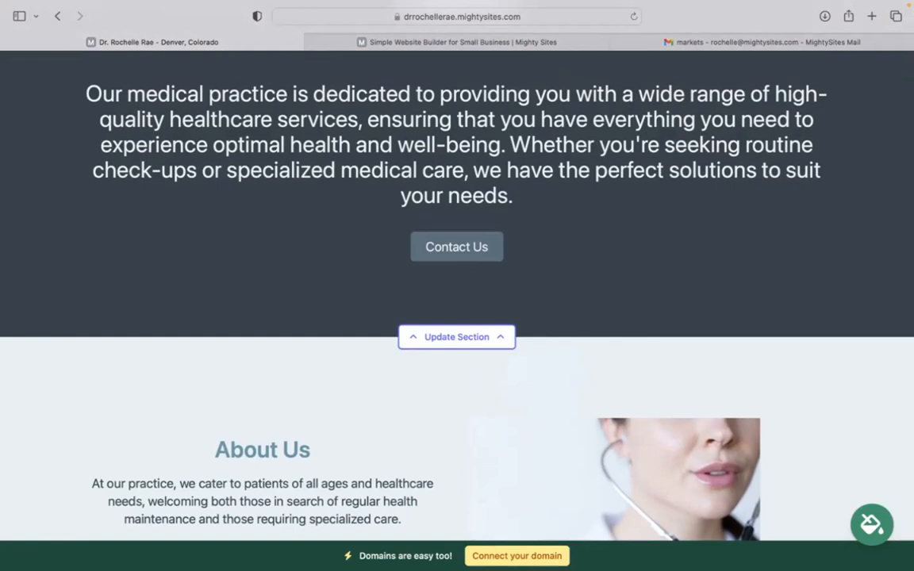
scroll(457, 294, "up", 3)
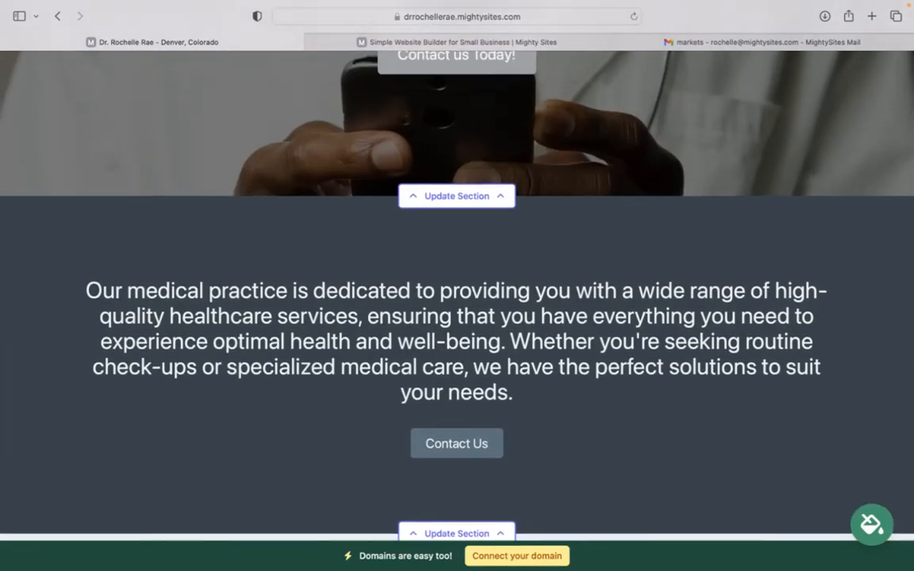
scroll(457, 293, "up", 4)
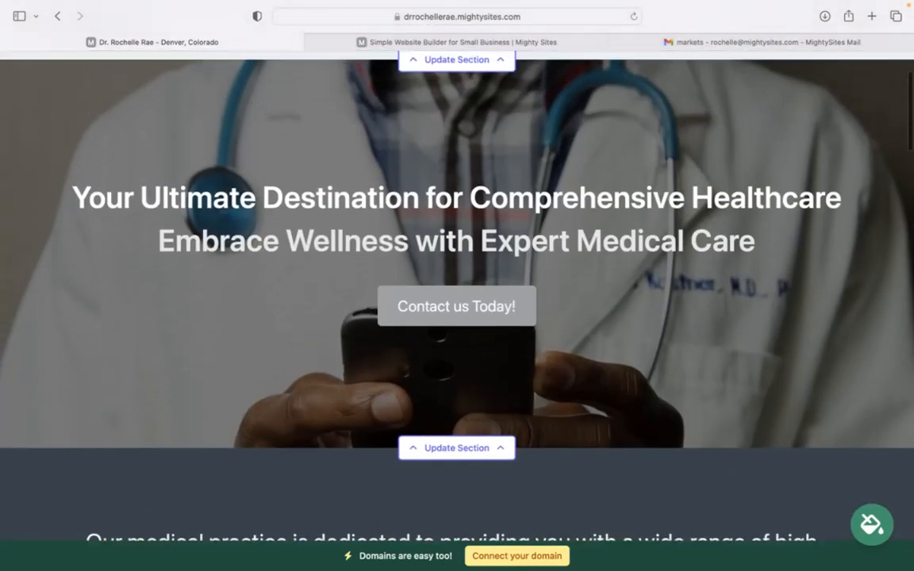
scroll(460, 175, "up", 2)
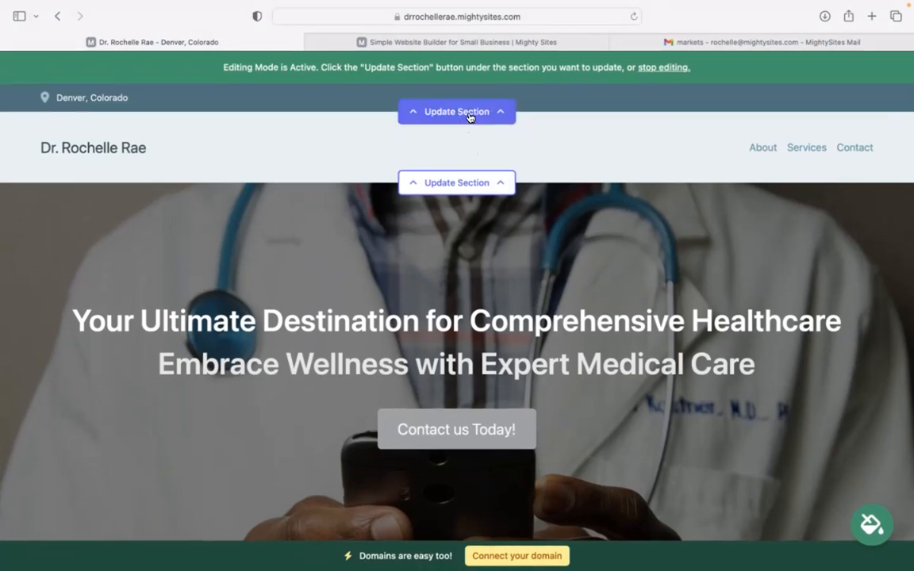
left_click(469, 116)
left_click(412, 213)
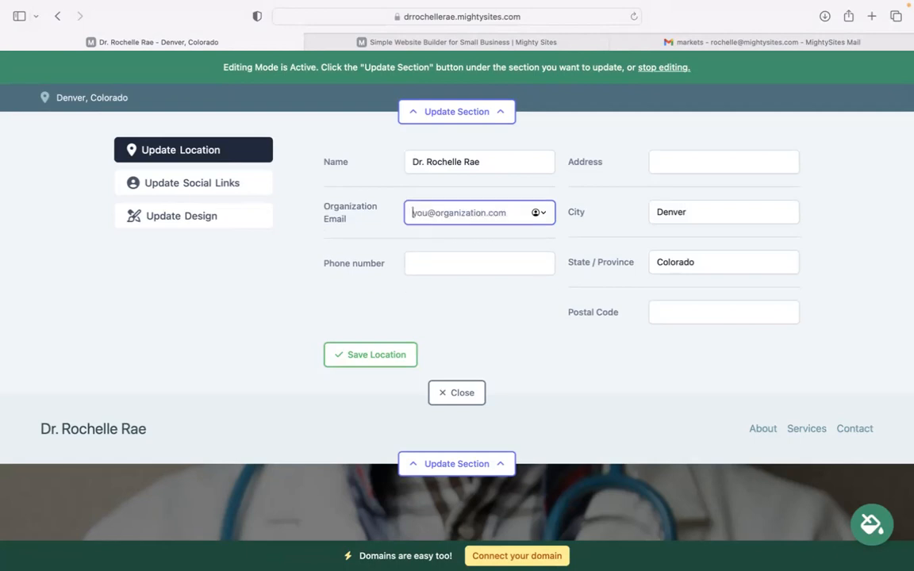
type("ro")
key("BackSpace")
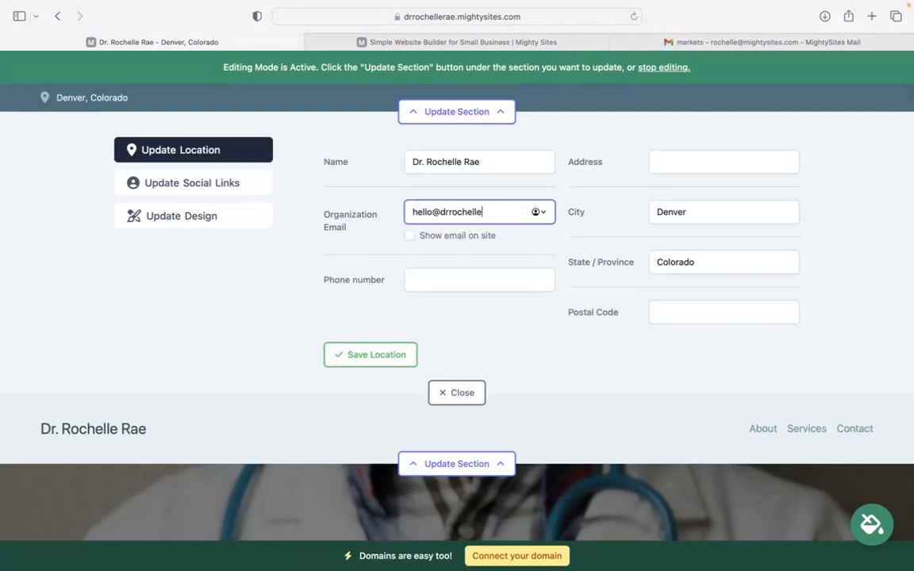
left_click(409, 236)
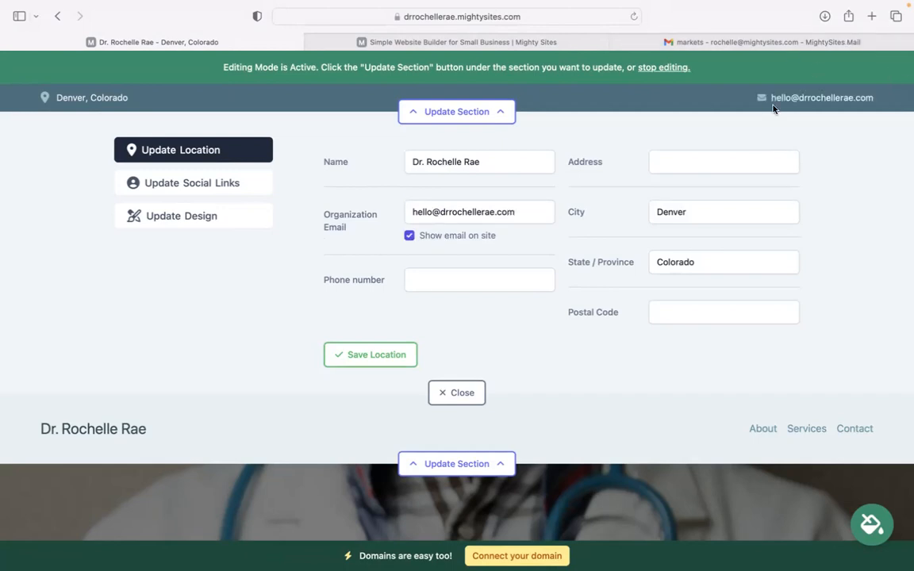
- Enter the practice's phone number in the location details
left_click(469, 278)
type("484-39393")
- Fill in the practice's street address and postal code, and save the location details
left_click(696, 163)
left_click(693, 323)
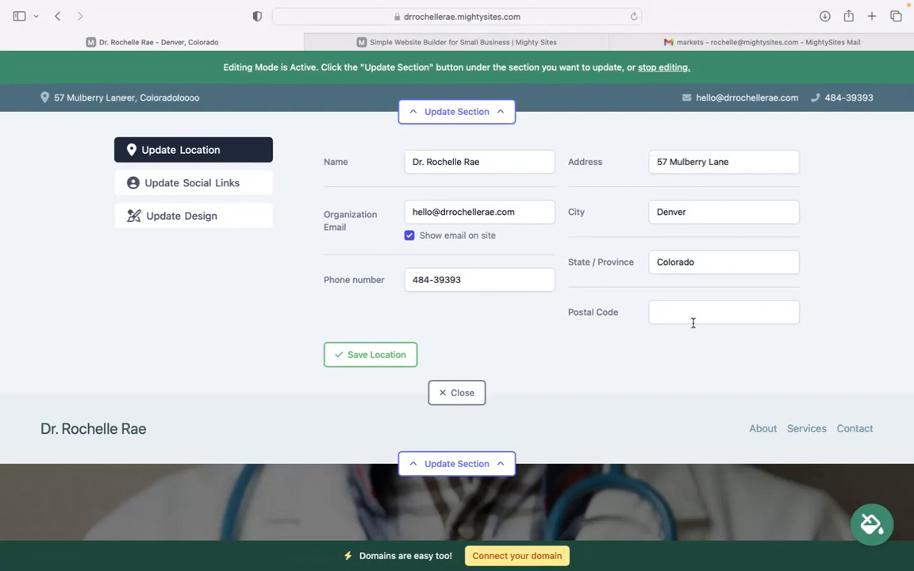
type("30443")
left_click(353, 354)
- Add mightysites as the Instagram social link, save the social links and close the contact bar's settings
left_click(451, 161)
type("mightysites")
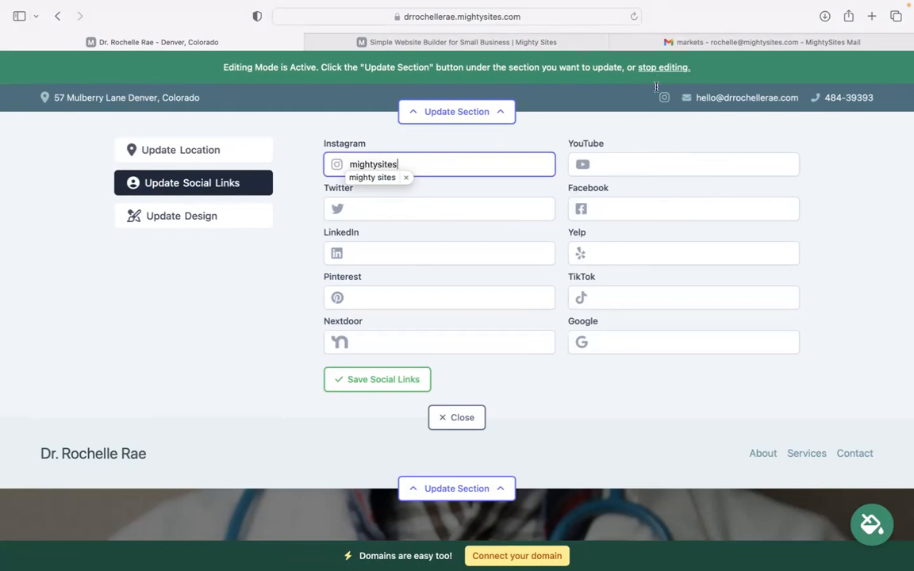
left_click(398, 379)
left_click(475, 423)
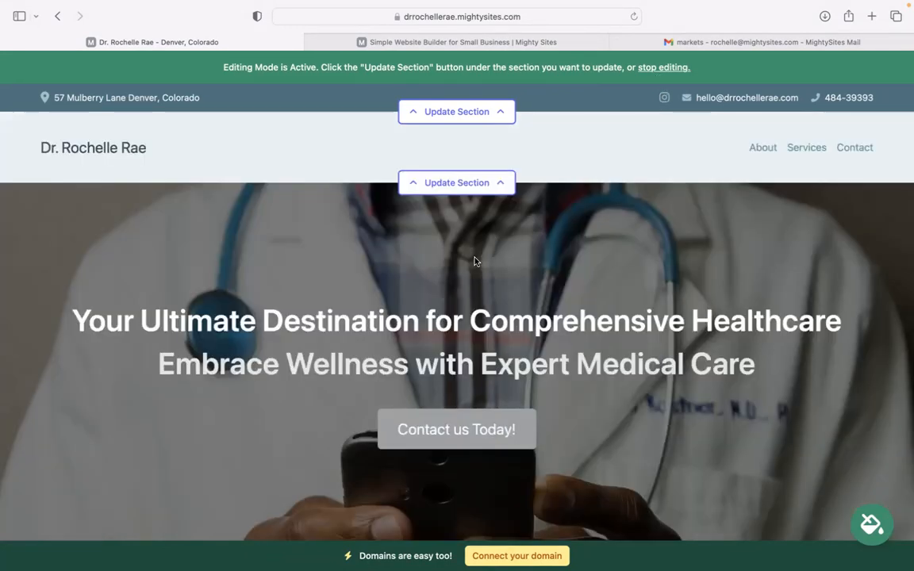
- Upload the Mighty Sites logo PNG from the Downloads folder as the header logo, save it and close the header settings
left_click(480, 187)
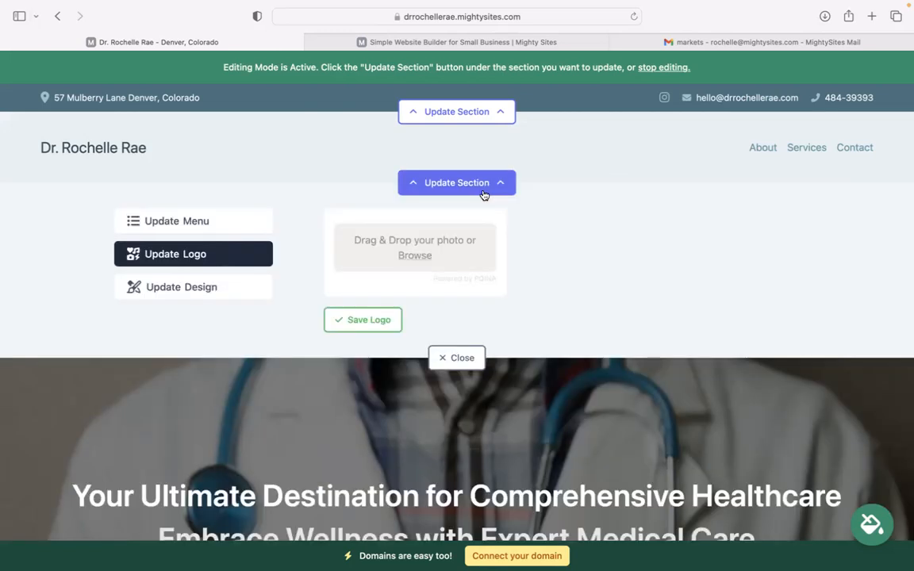
left_click(414, 257)
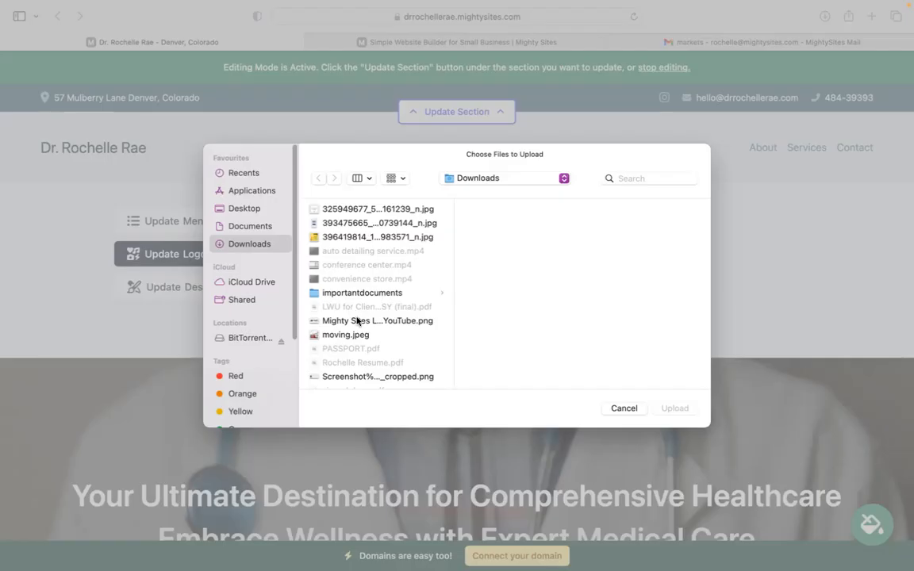
left_click(357, 320)
left_click(674, 409)
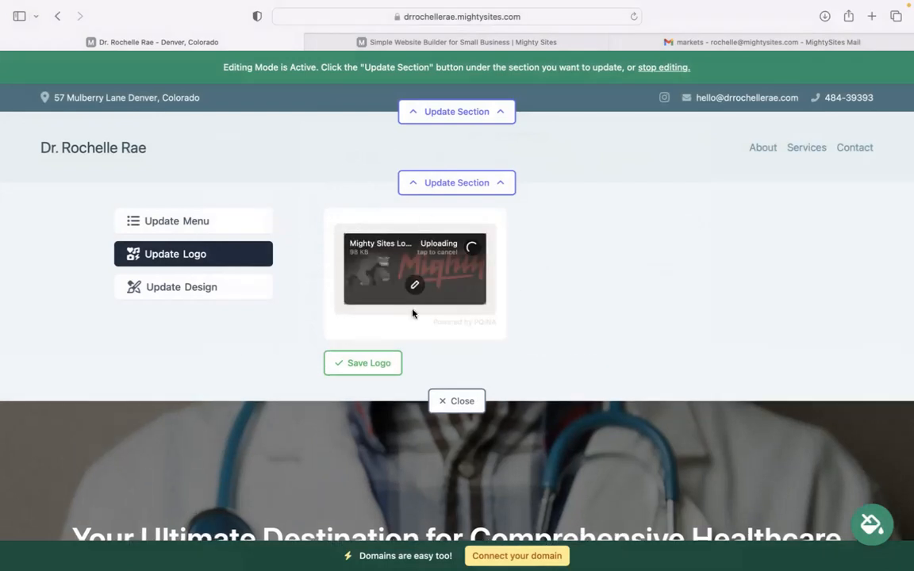
left_click(368, 363)
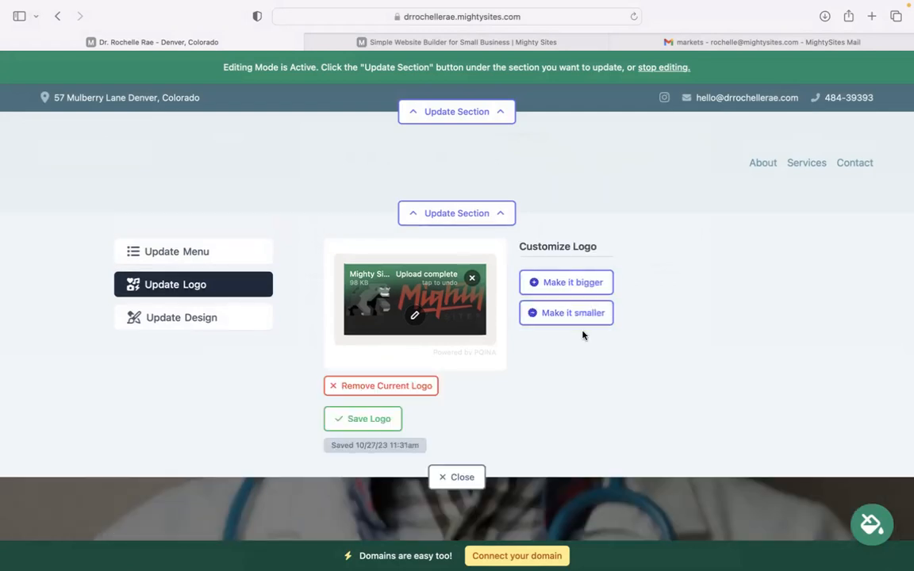
left_click(460, 477)
- Apply the bright blue and white colour theme to the site, browse the further theme choices, and save the theme
scroll(477, 469, "down", 8)
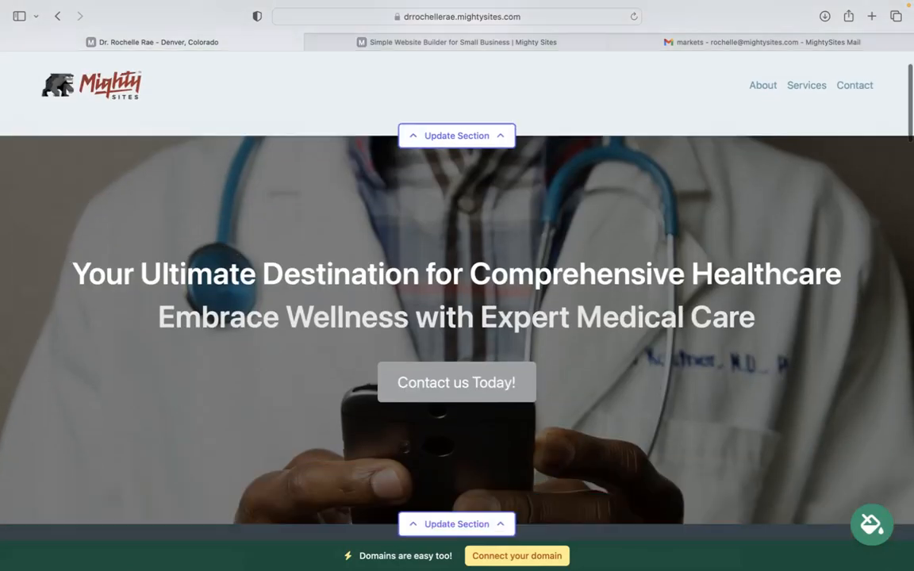
scroll(477, 469, "down", 1)
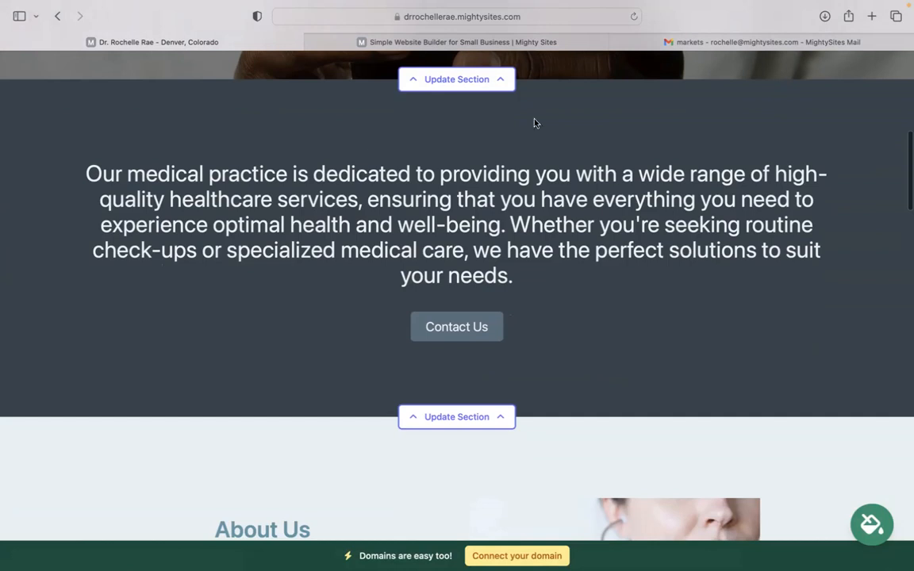
left_click(875, 534)
left_click(484, 450)
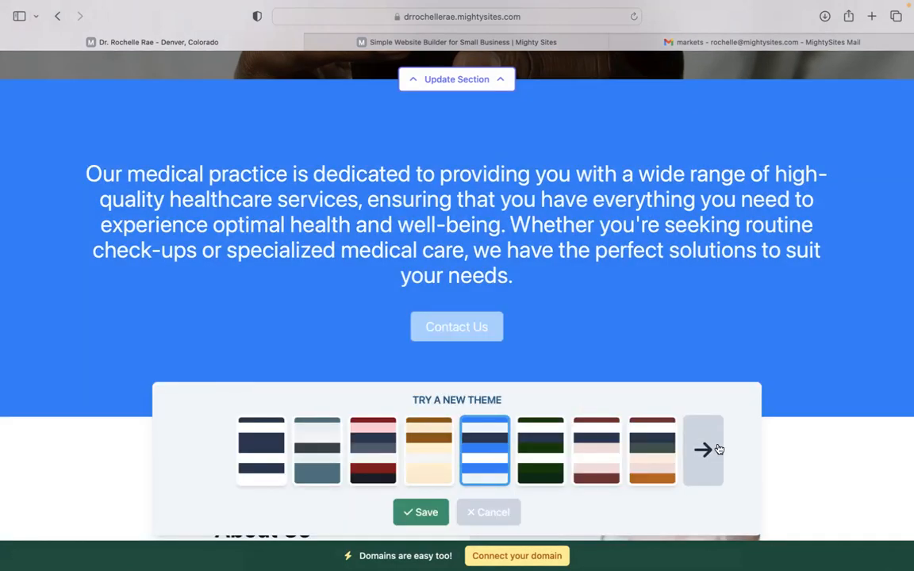
left_click(703, 450)
left_click(703, 450)
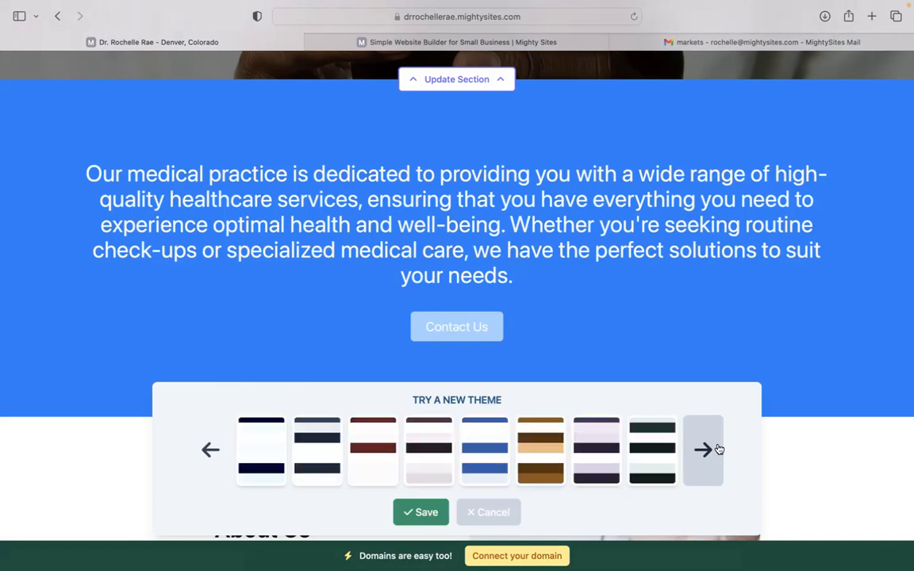
left_click(703, 450)
left_click(421, 512)
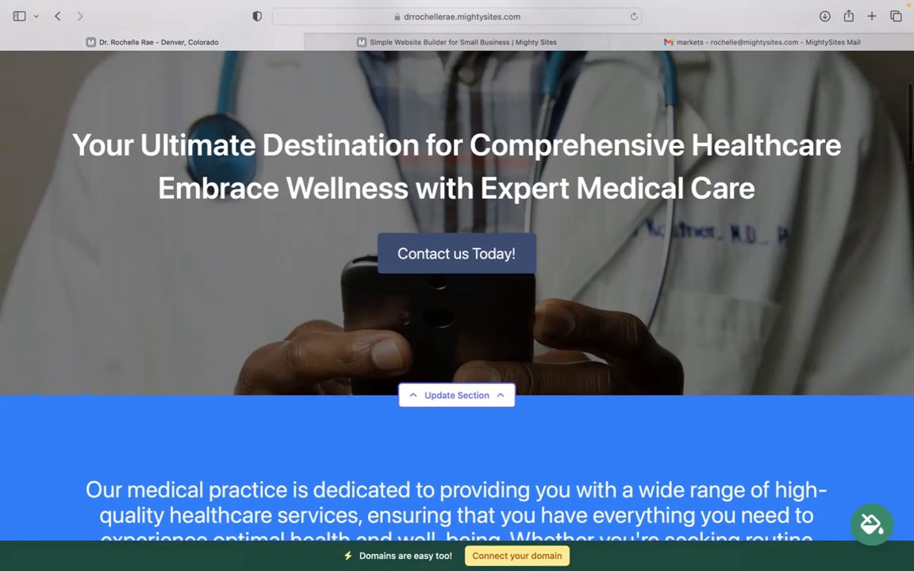
- Examine the hero section's image options for uploading a photo, searching the photo library and connecting Instagram
scroll(288, 358, "down", 5)
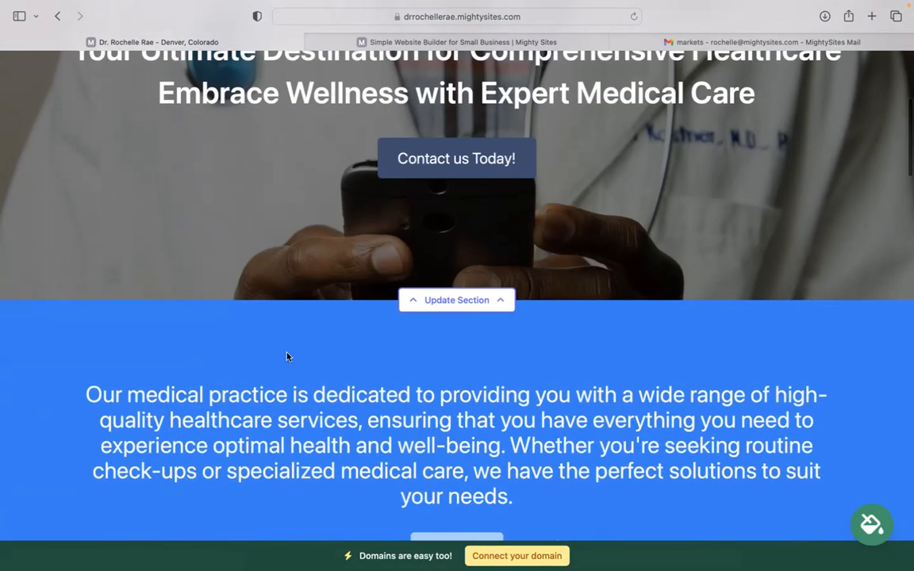
left_click(476, 300)
left_click(184, 406)
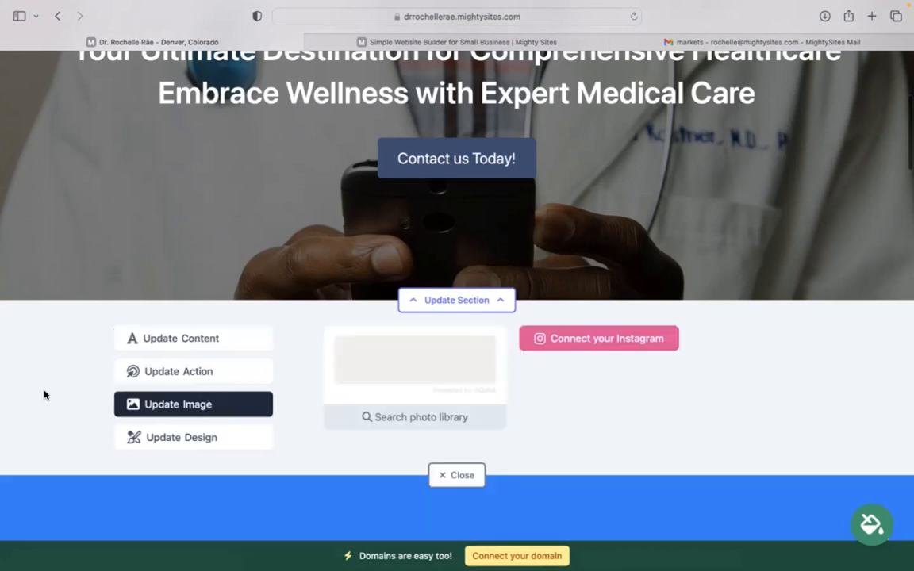
scroll(513, 231, "down", 2)
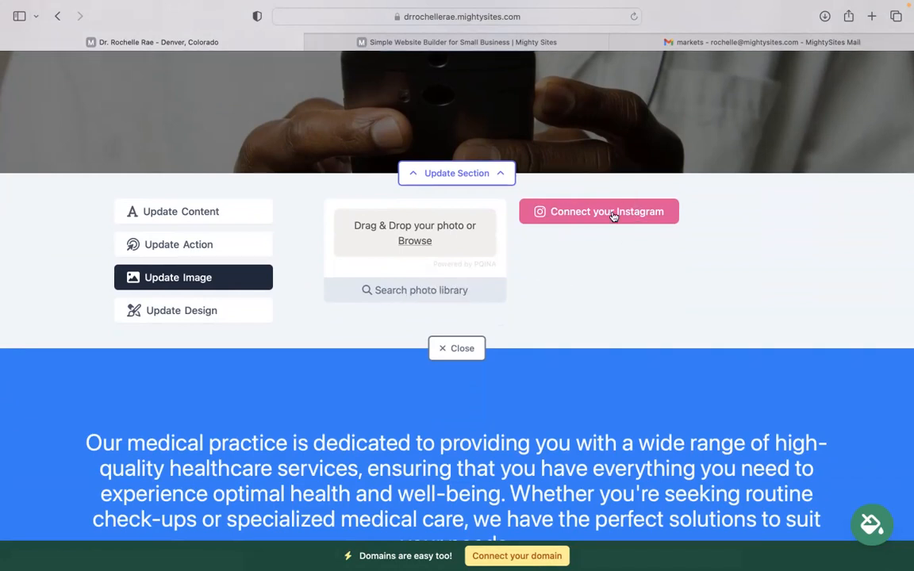
- Examine the hero button's text and link options, including Another Website, and close the section without changing the link
left_click(198, 254)
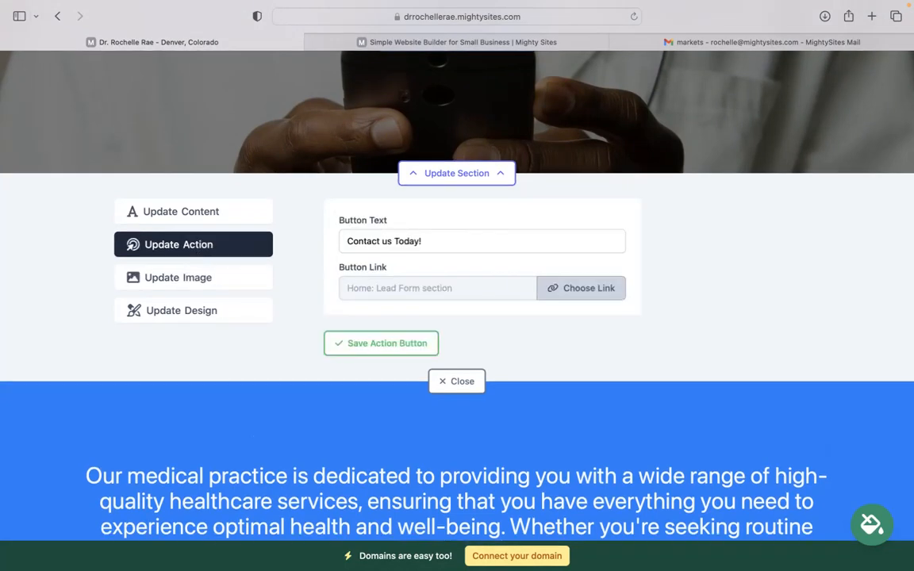
scroll(574, 157, "up", 5)
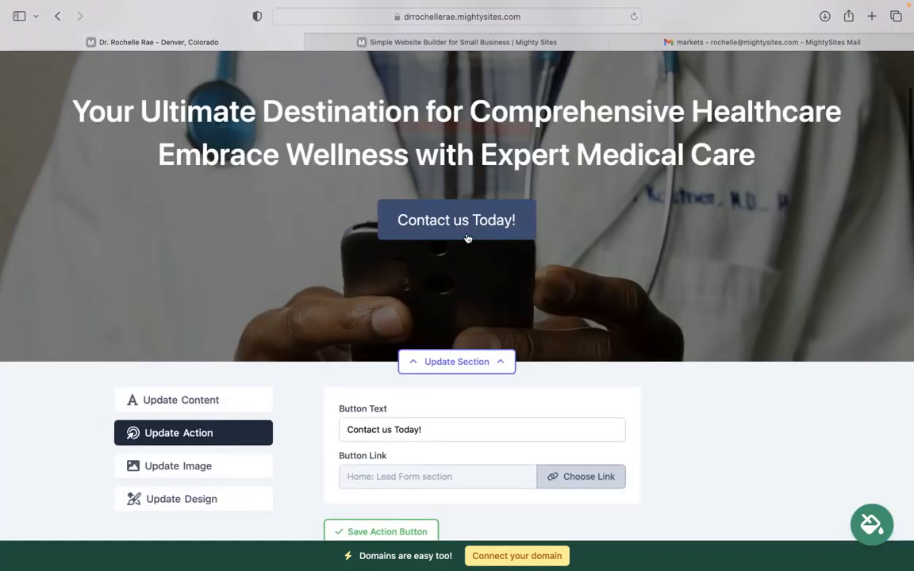
scroll(365, 307, "down", 3)
left_click(555, 343)
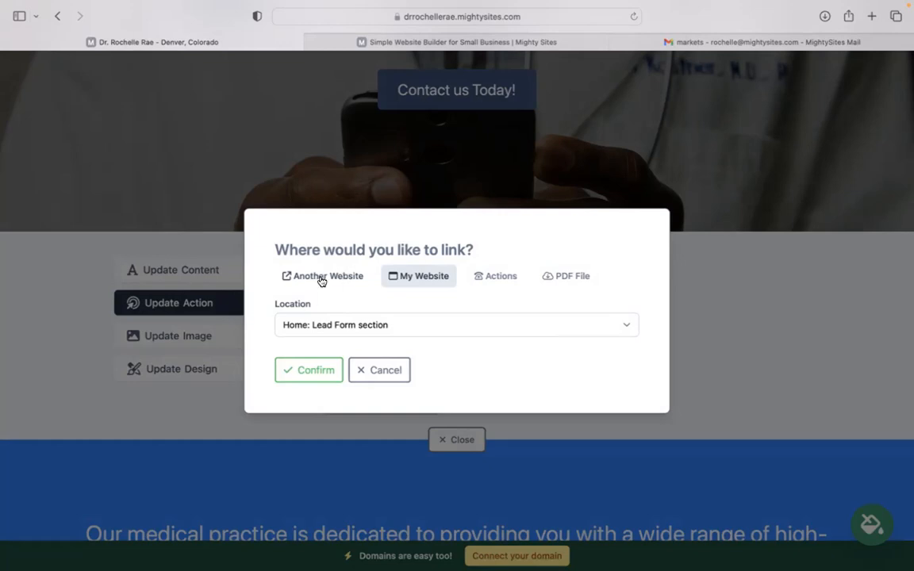
left_click(355, 279)
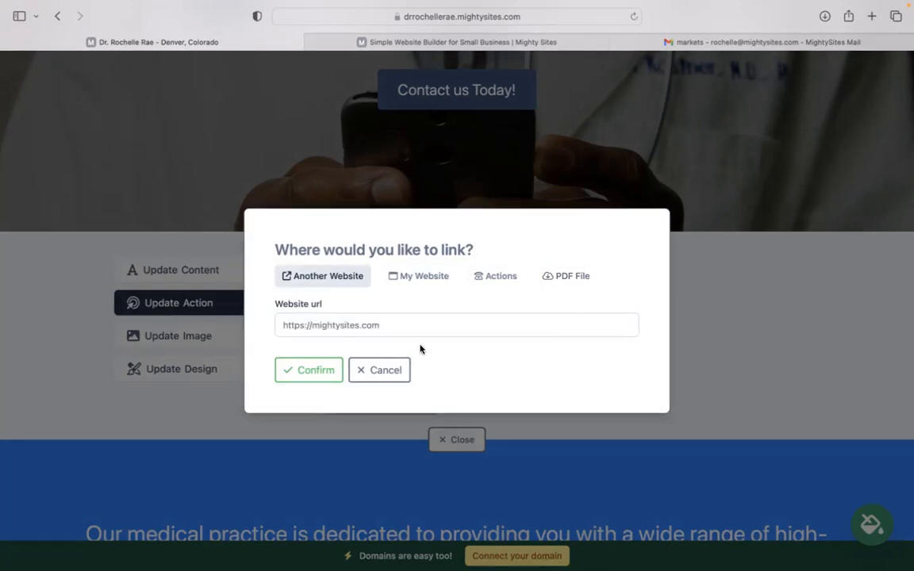
left_click(381, 372)
left_click(453, 394)
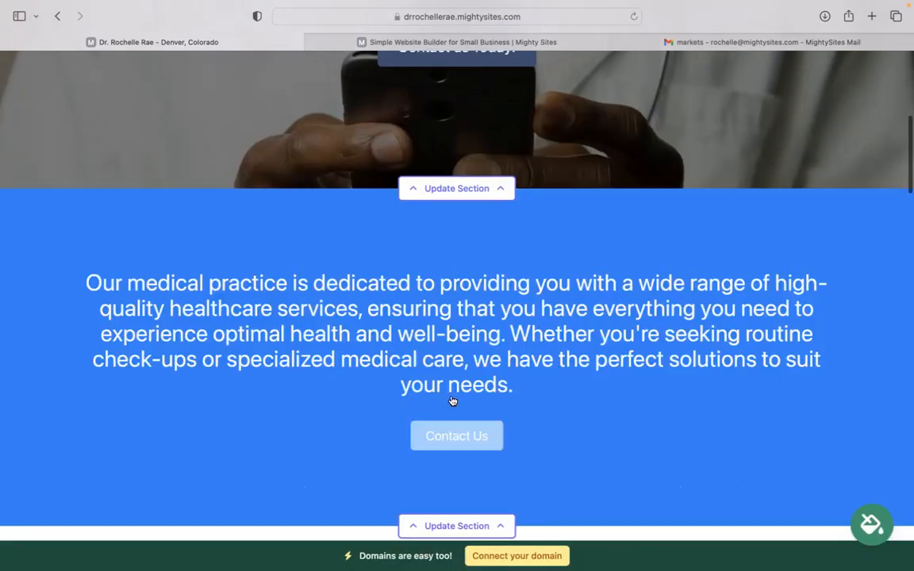
- Review the new theme across the About Us, image, services and contact form sections, and return to the hero banner
scroll(457, 317, "down", 10)
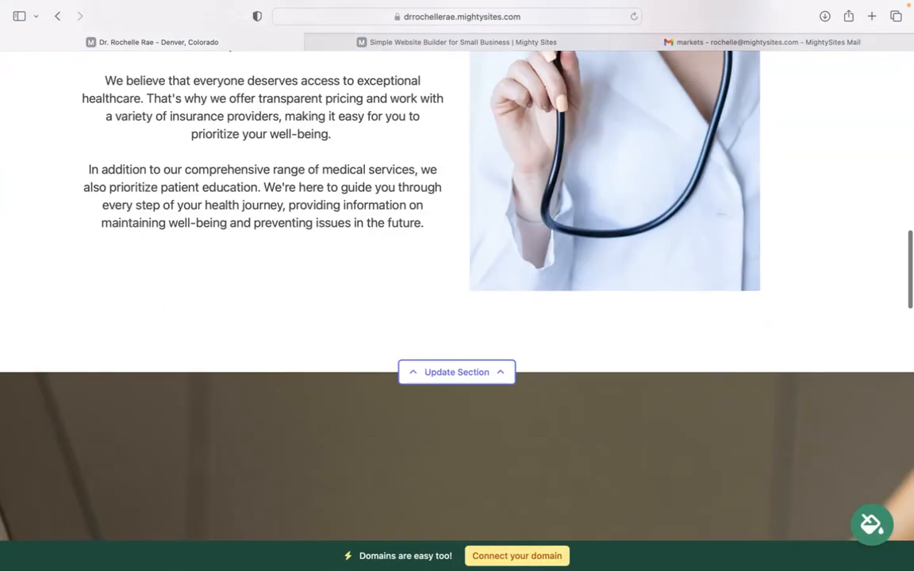
scroll(457, 317, "down", 5)
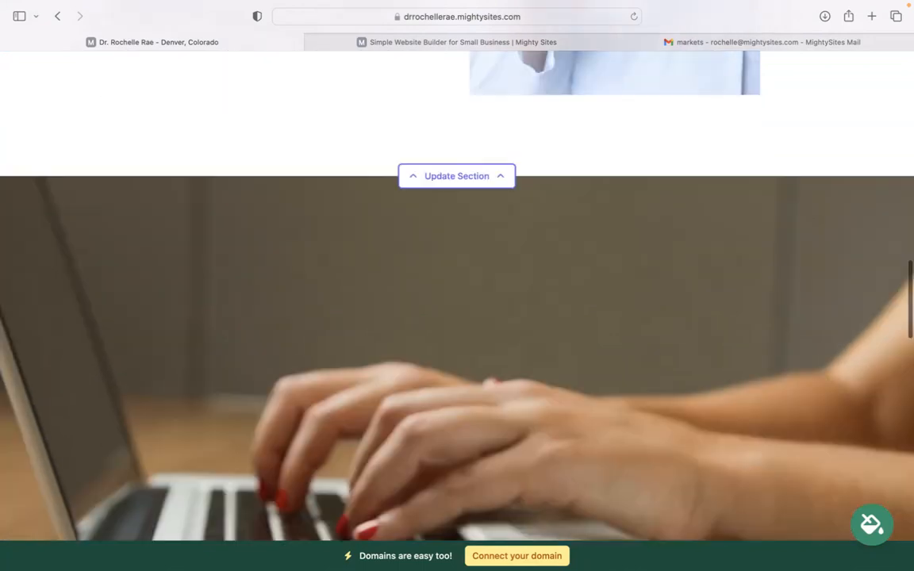
scroll(392, 288, "down", 15)
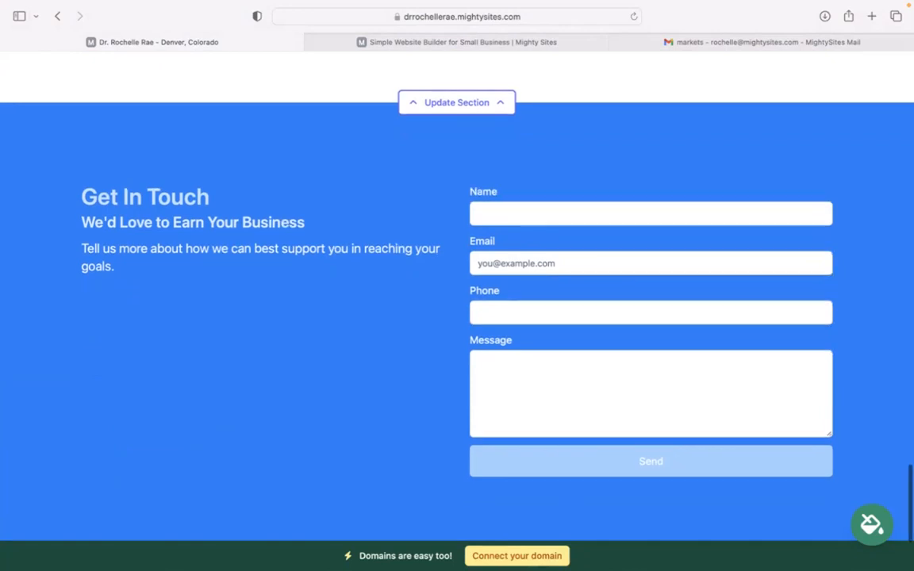
scroll(457, 285, "down", 5)
scroll(166, 261, "up", 10)
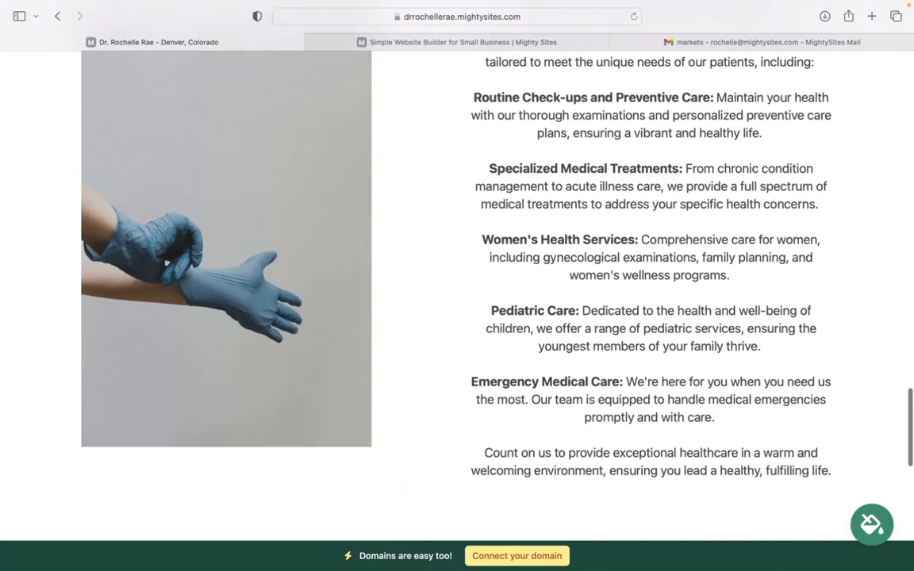
scroll(659, 557, "up", 1)
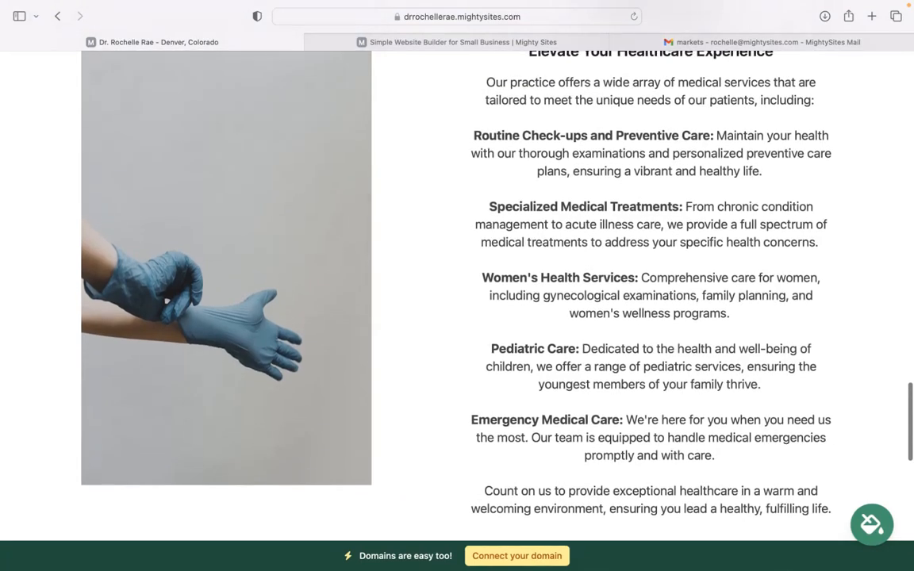
scroll(457, 285, "up", 10)
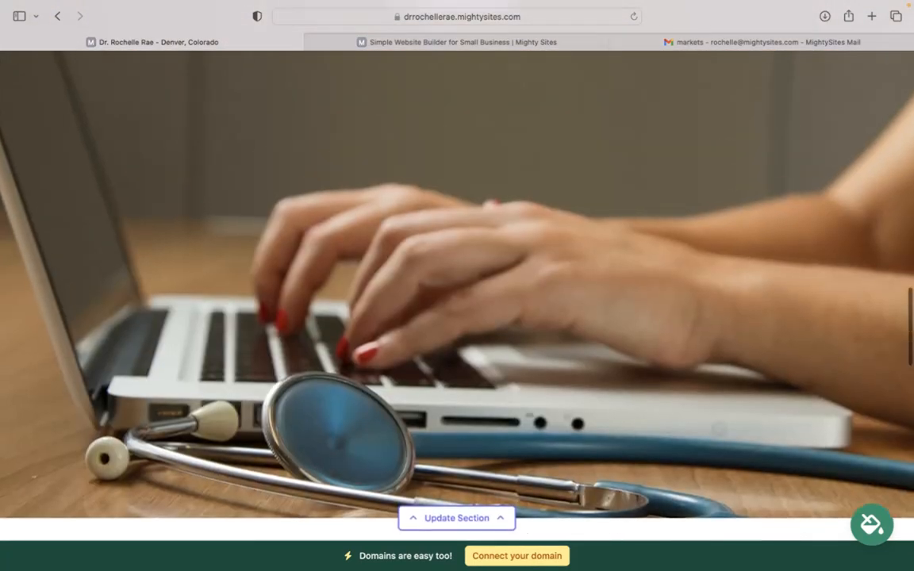
scroll(457, 286, "up", 5)
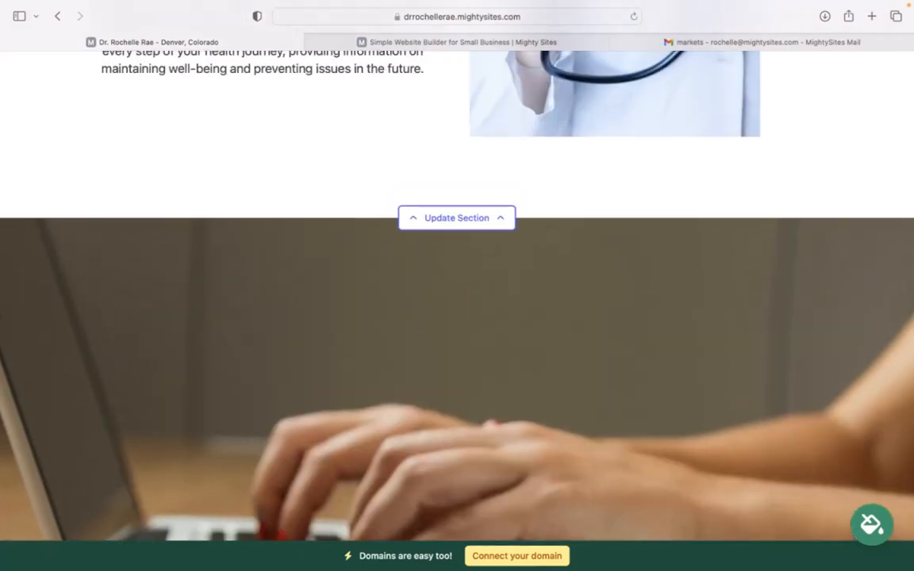
scroll(457, 286, "up", 8)
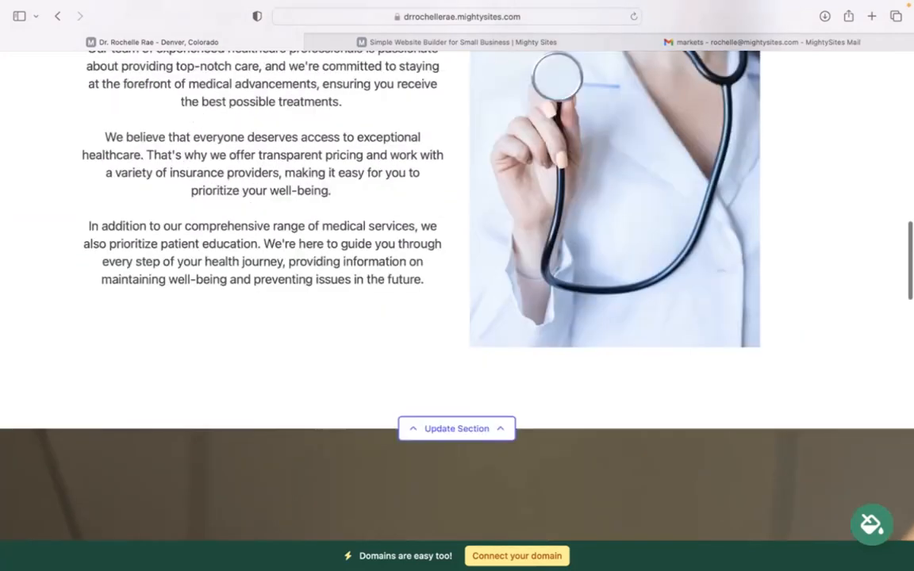
scroll(457, 286, "up", 10)
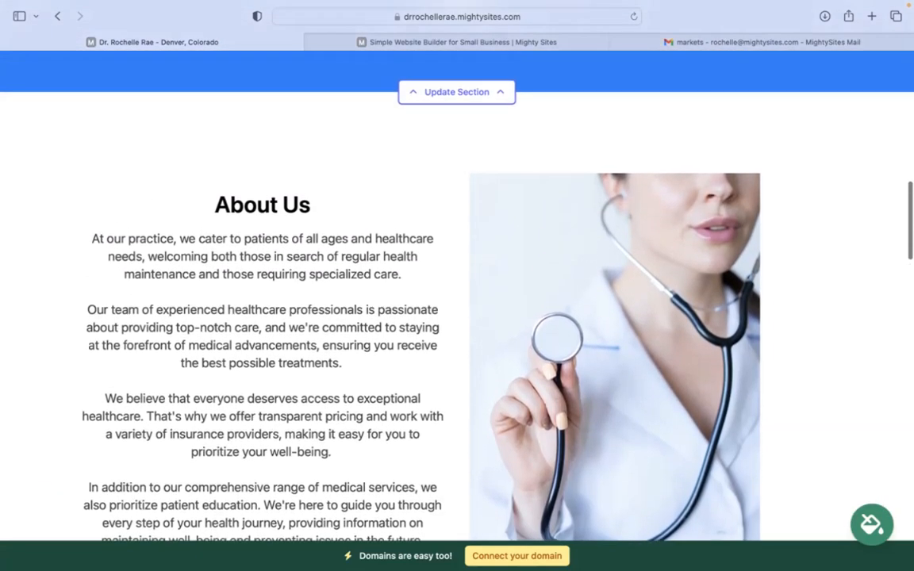
scroll(457, 286, "up", 6)
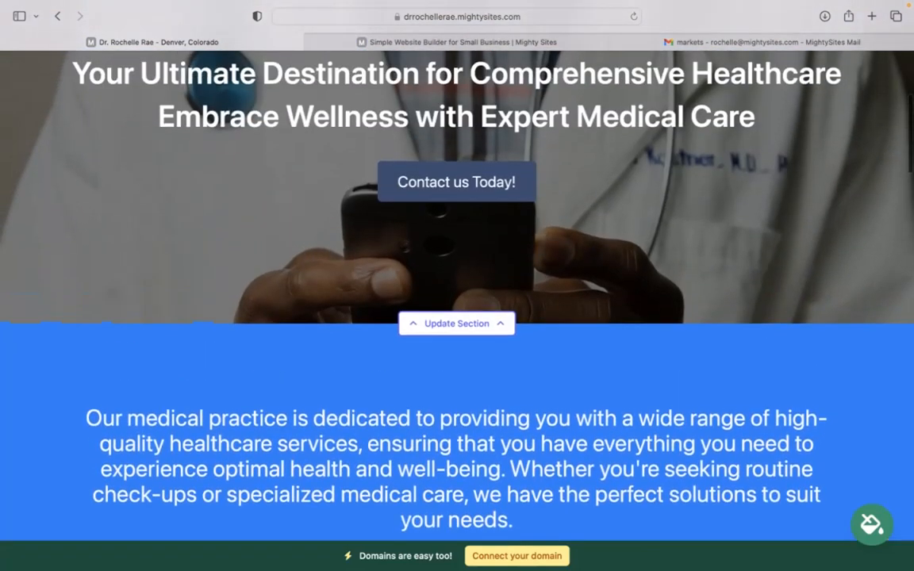